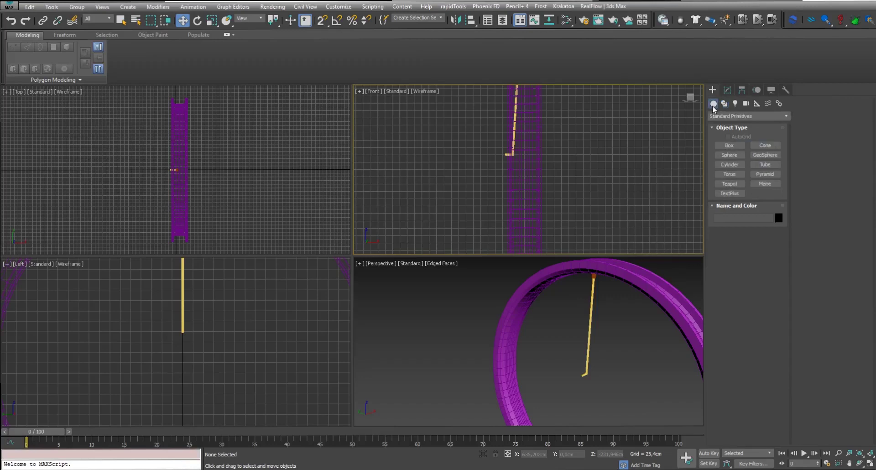
Create a 10-sided cylinder around the rod's lower end in the Left viewport.
left_click(730, 164)
left_click_drag(182, 354, 188, 316)
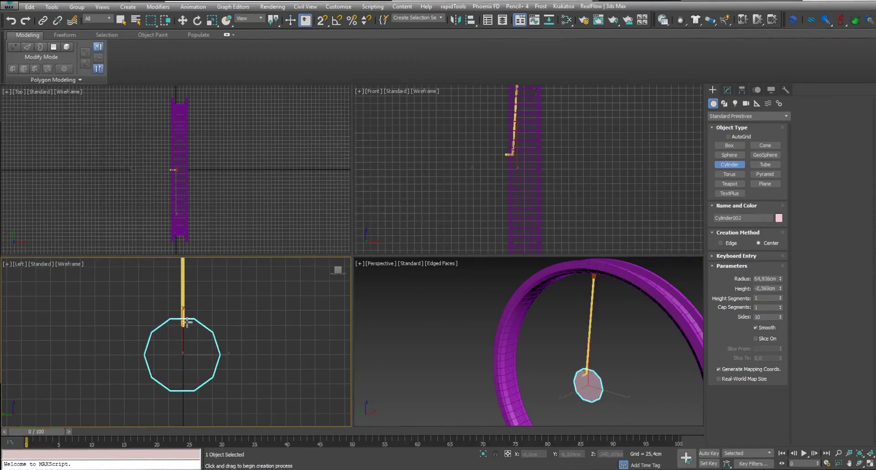
left_click(524, 172)
right_click(523, 173)
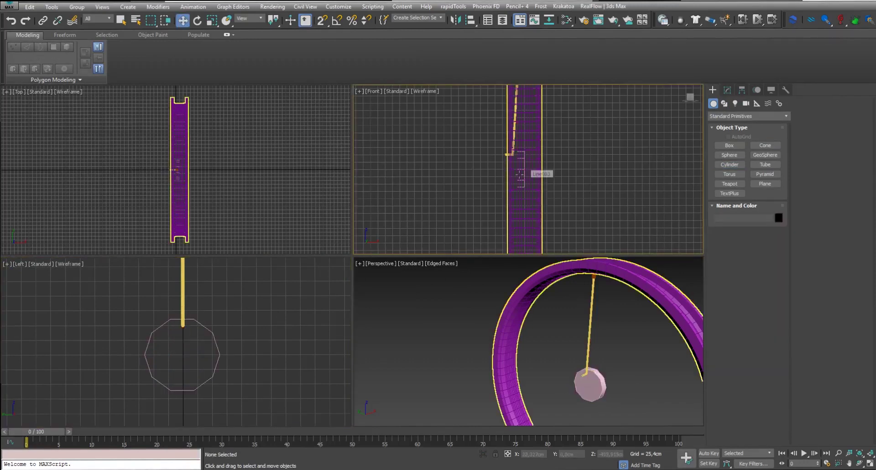
Slide Cylinder002 along X in the Front viewport to line up with the rod.
left_click(595, 384)
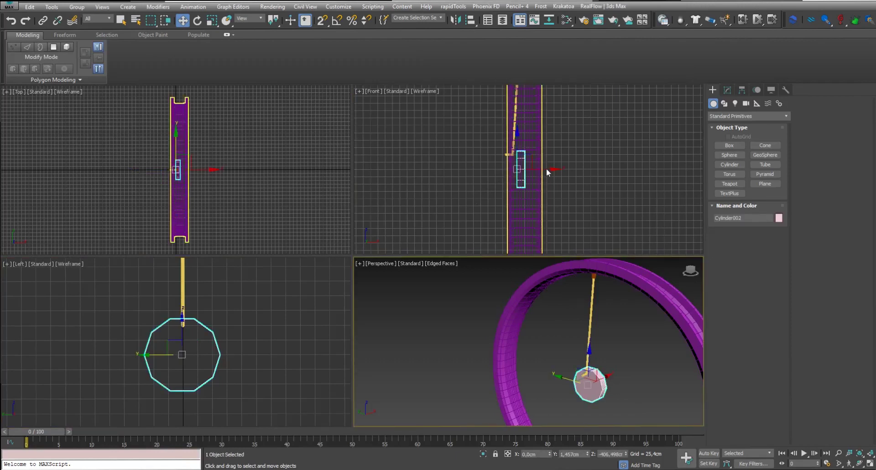
left_click_drag(550, 168, 536, 171)
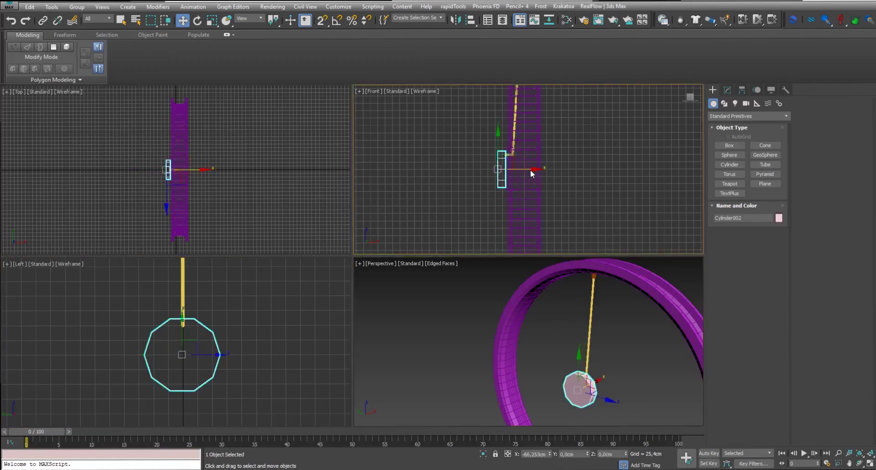
scroll(537, 171, "up", 4)
scroll(513, 173, "up", 4)
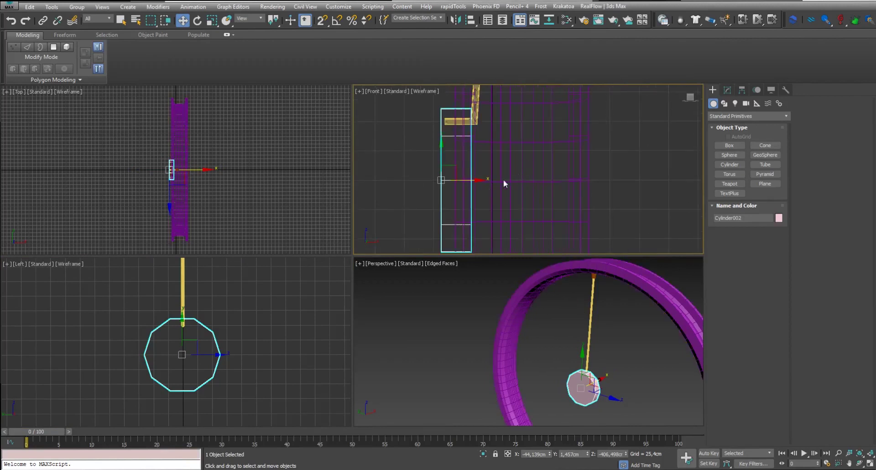
left_click_drag(463, 180, 468, 180)
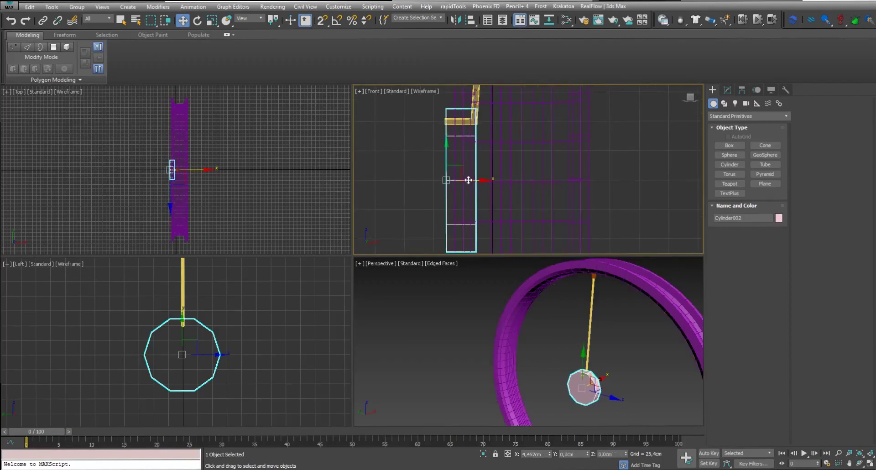
left_click(729, 89)
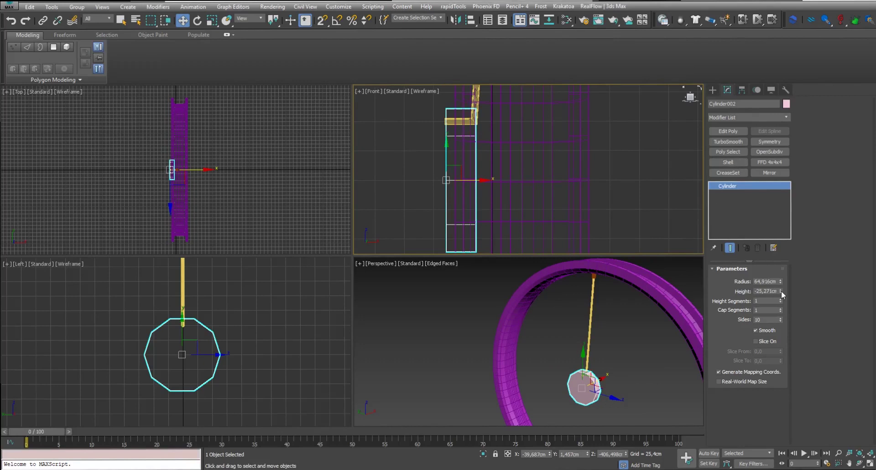
Set Cylinder002's height to about -16,174cm, nudge it right on X, and raise cap segments to 5.
left_click_drag(781, 290, 774, 274)
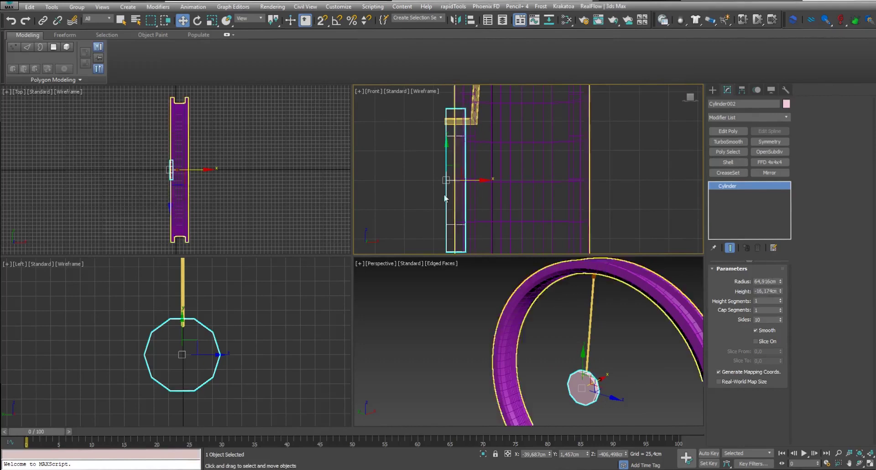
left_click_drag(469, 179, 473, 179)
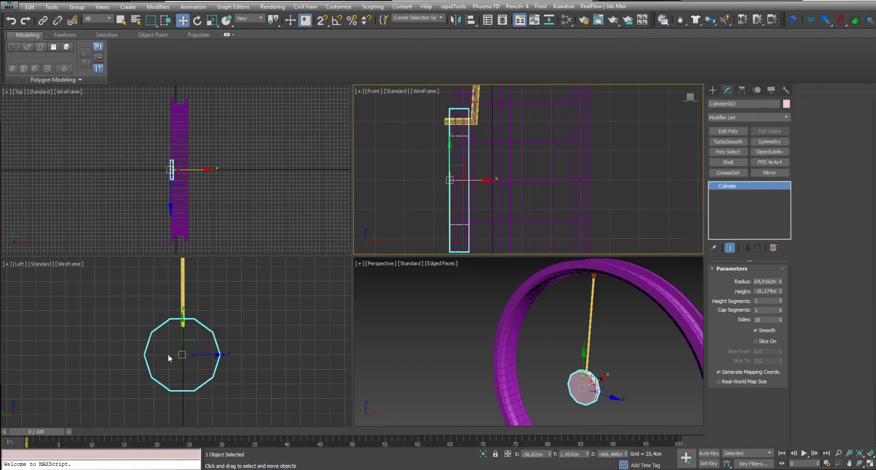
left_click(781, 309)
left_click(781, 308)
left_click(781, 309)
left_click(781, 309)
Raise Cylinder002's side count to 36.
scroll(202, 341, "up", 4)
scroll(264, 307, "down", 1)
middle_click_drag(264, 307, 252, 333)
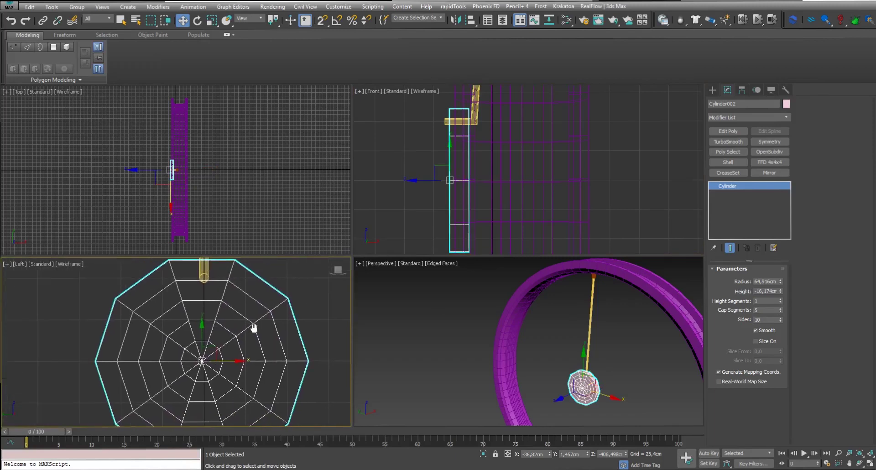
left_click(781, 318)
left_click(780, 318)
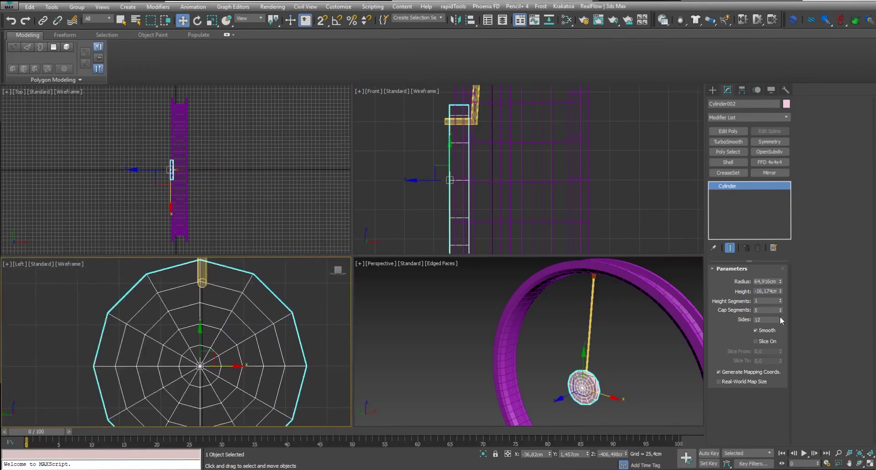
left_click(780, 318)
left_click(780, 318)
left_click(780, 318)
left_click(780, 318)
left_click(780, 318)
left_click(780, 318)
left_click(780, 318)
left_click(780, 318)
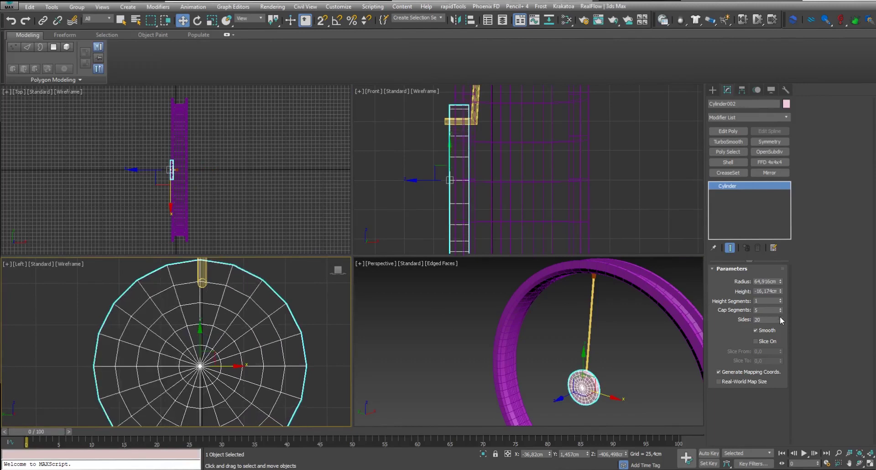
double_click(760, 320)
type("36")
Shift the cylinder slightly along X and down to sit on the rod end.
scroll(221, 374, "up", 3)
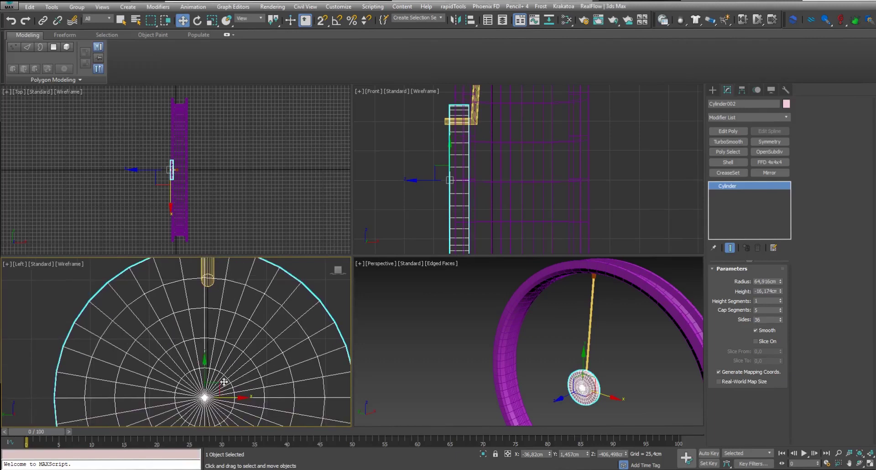
scroll(228, 396, "down", 1)
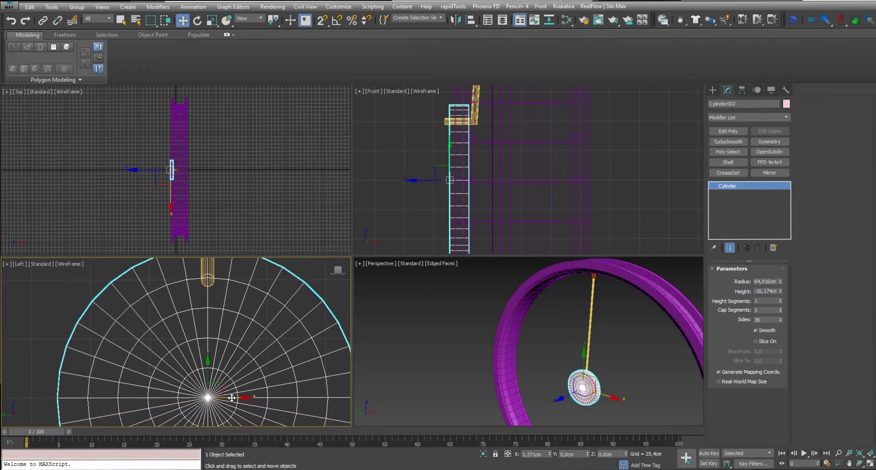
left_click_drag(232, 398, 232, 399)
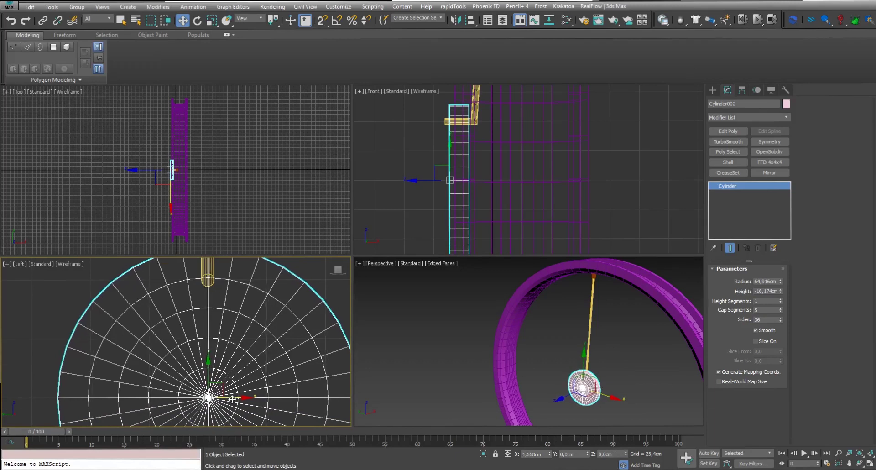
scroll(199, 287, "up", 3)
middle_click_drag(222, 288, 213, 333)
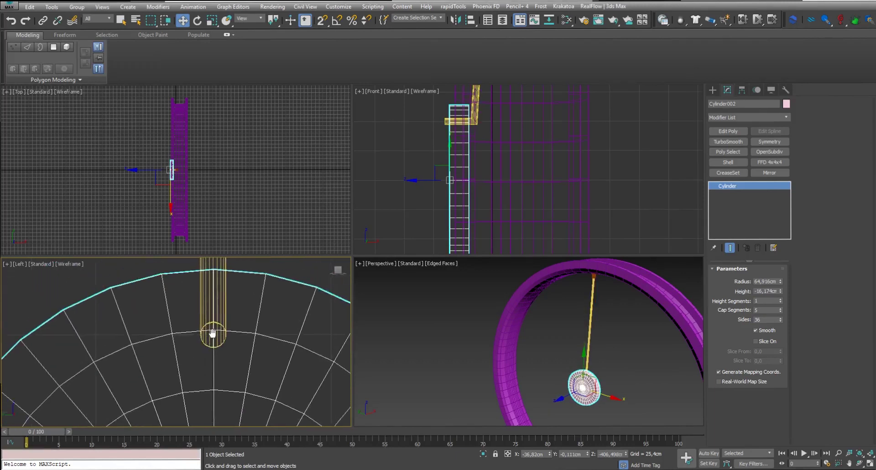
scroll(237, 313, "down", 3)
scroll(233, 347, "down", 3)
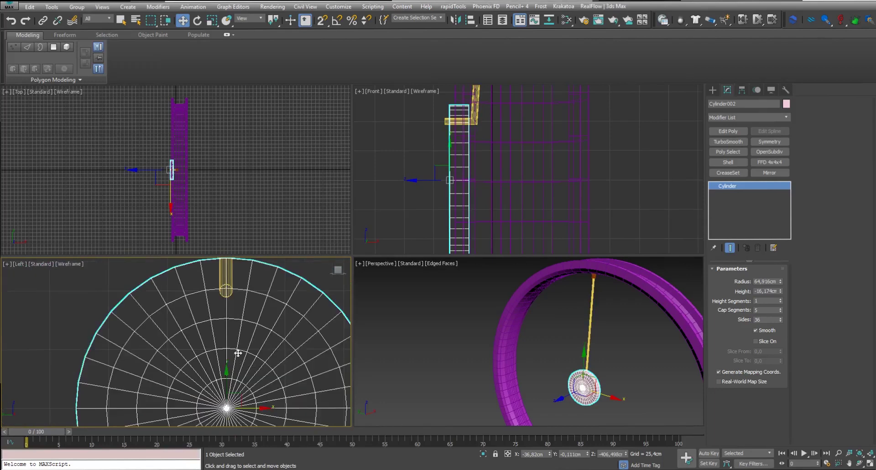
left_click_drag(226, 382, 226, 394)
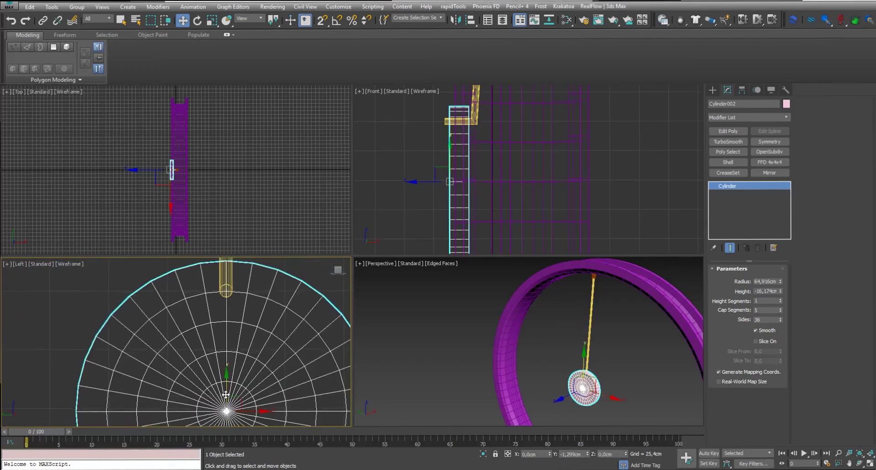
left_click(308, 335)
left_click(314, 327)
Keep height segments at 1 and raise the cylinder's cap segments to 10.
left_click(781, 299)
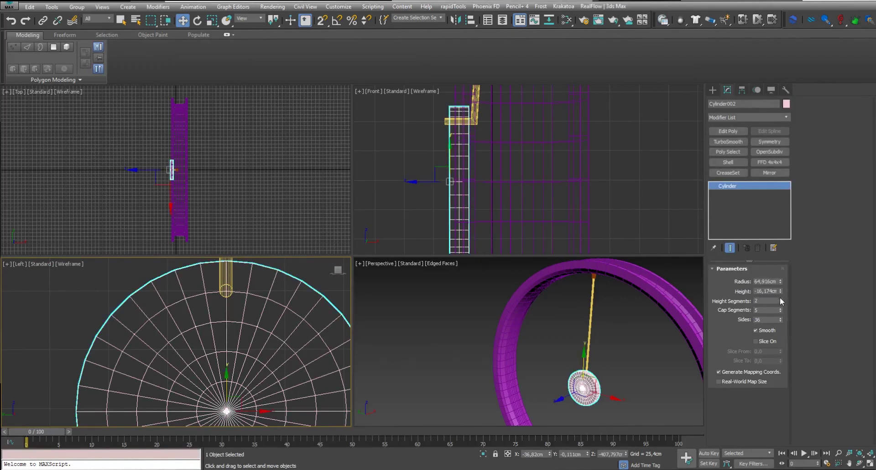
left_click(781, 302)
left_click(781, 311)
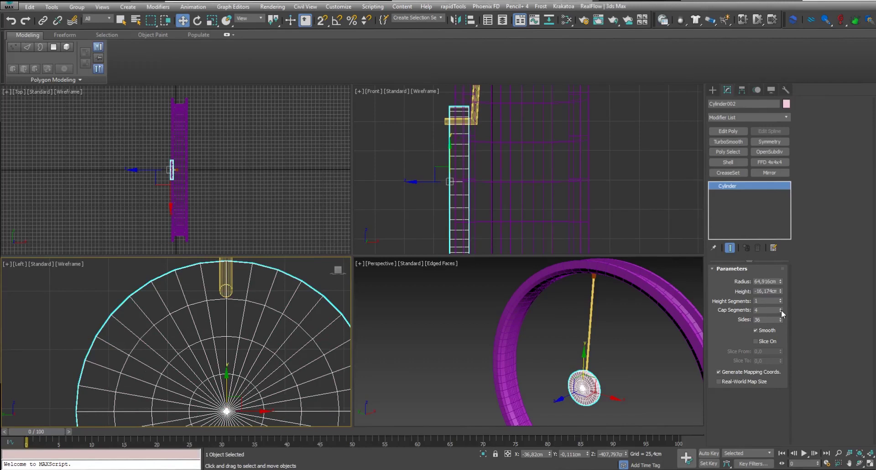
left_click(781, 308)
left_click(781, 308)
left_click(781, 308)
left_click(781, 309)
left_click(781, 308)
left_click(781, 308)
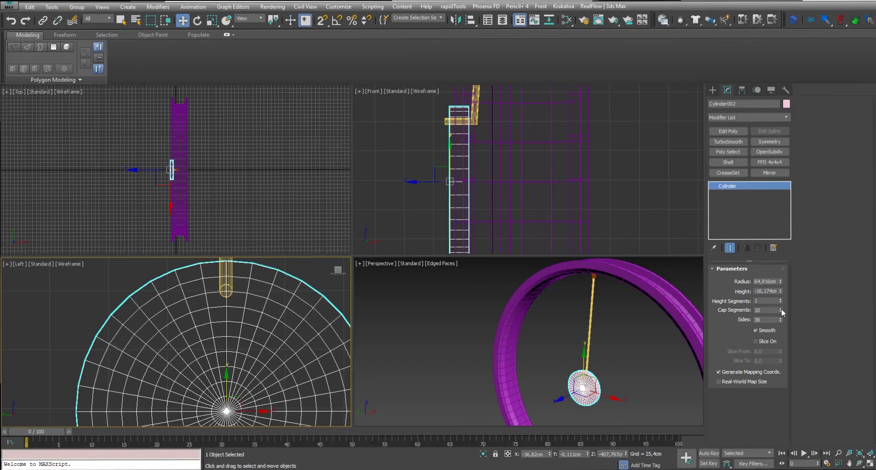
scroll(219, 292, "up", 1)
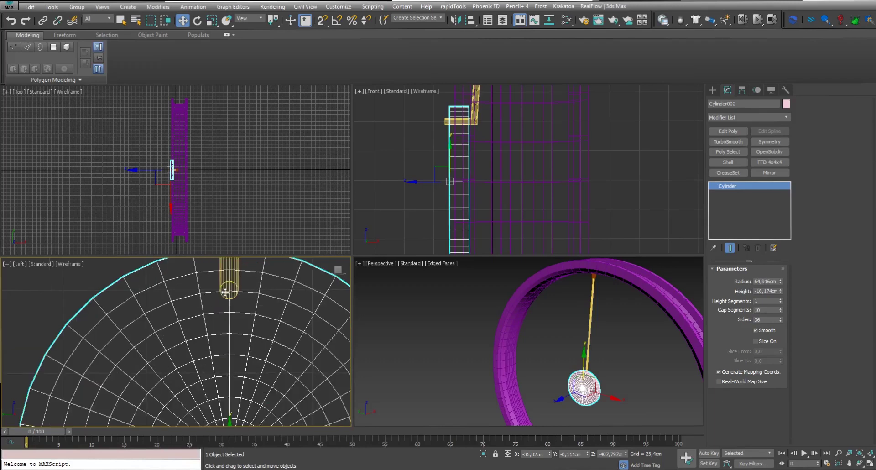
scroll(227, 331, "up", 2)
middle_click_drag(227, 330, 214, 348)
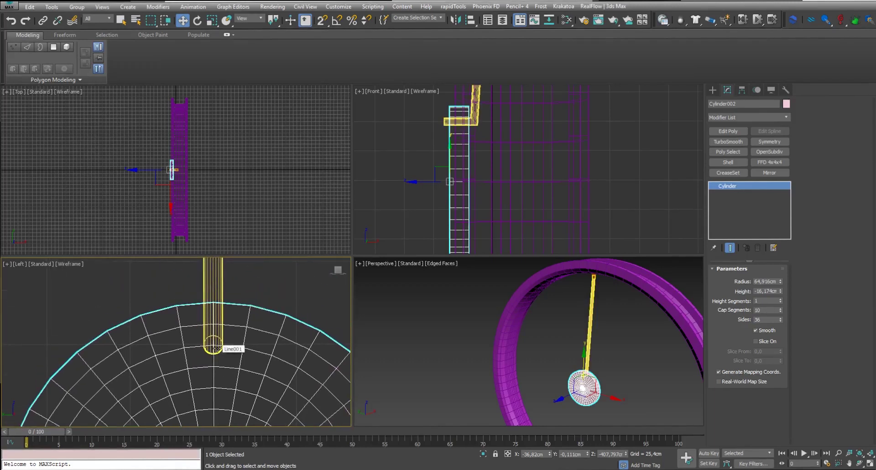
Set Cylinder002 to 8 cap segments and raise Line001's lower end vertices to the hub centre.
left_click(780, 312)
left_click(780, 311)
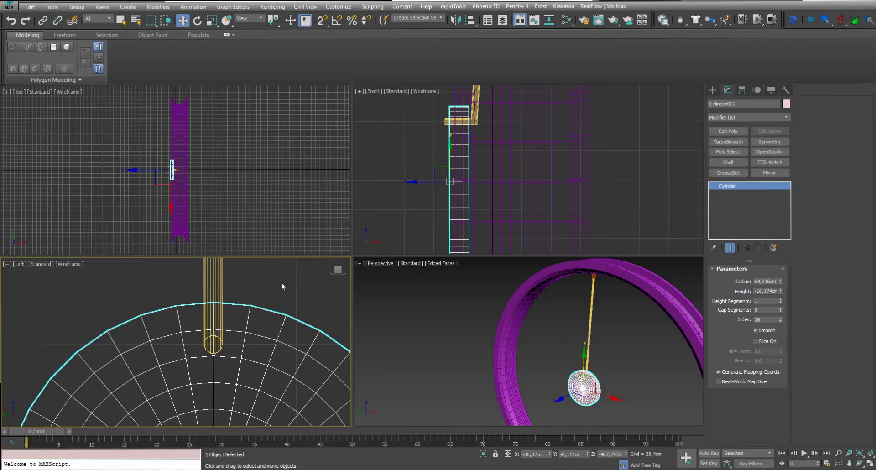
left_click(222, 289)
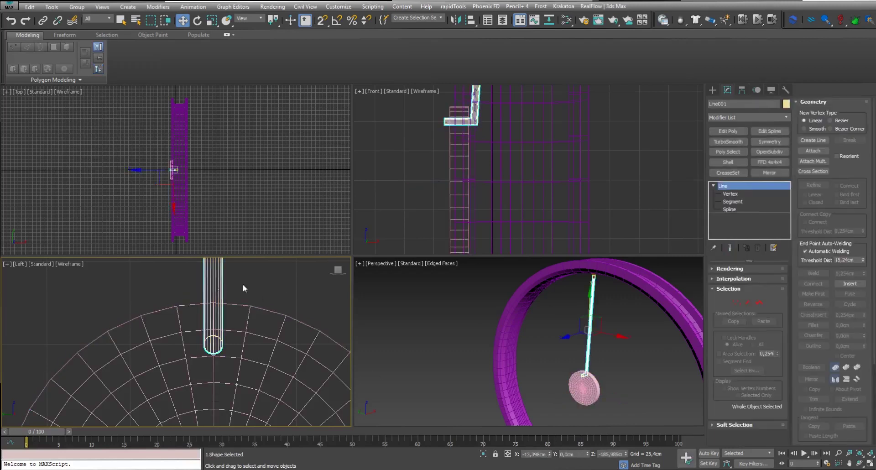
left_click(731, 194)
left_click(213, 345)
left_click_drag(212, 324, 211, 309)
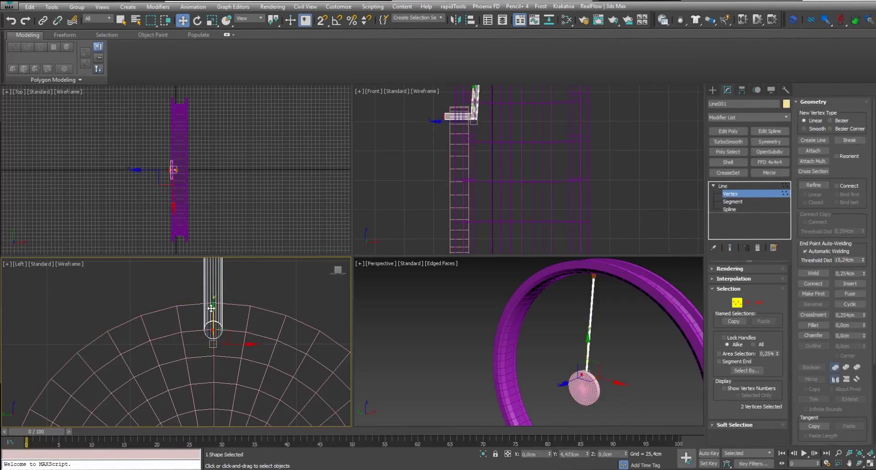
left_click(237, 297)
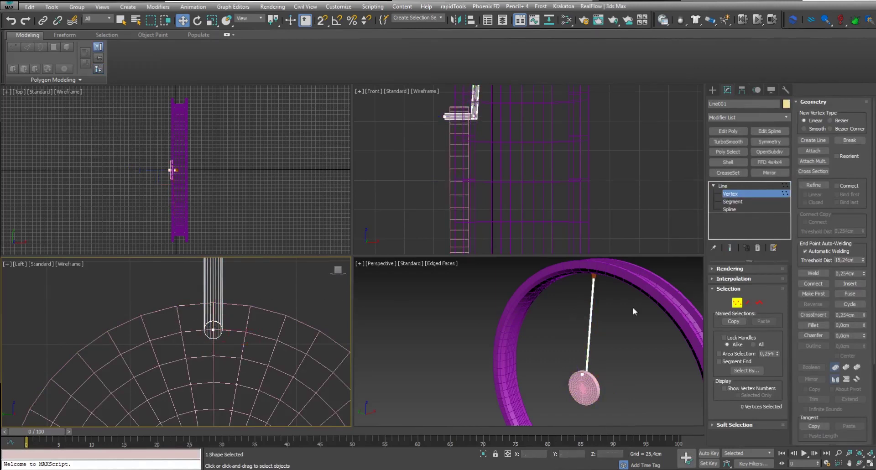
left_click(736, 303)
left_click(434, 336)
left_click(563, 367)
Thin the disc to -8,646cm height, shift it right on X, and add Edit Poly.
key("z")
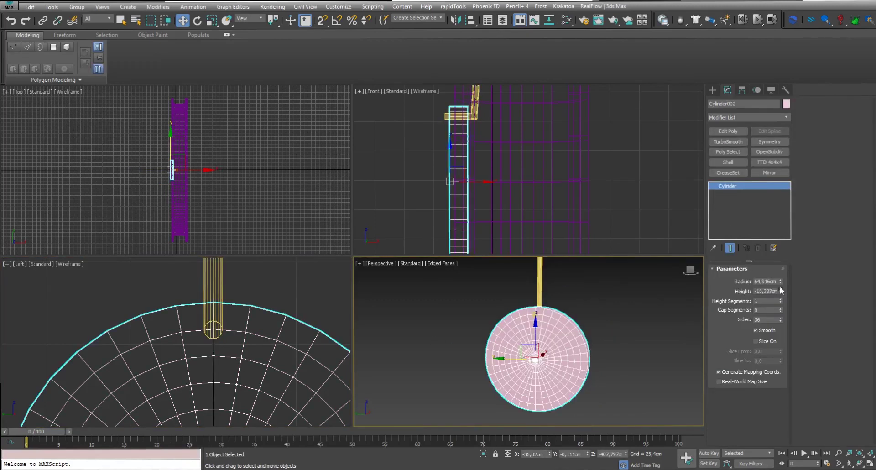
left_click_drag(780, 278, 781, 267)
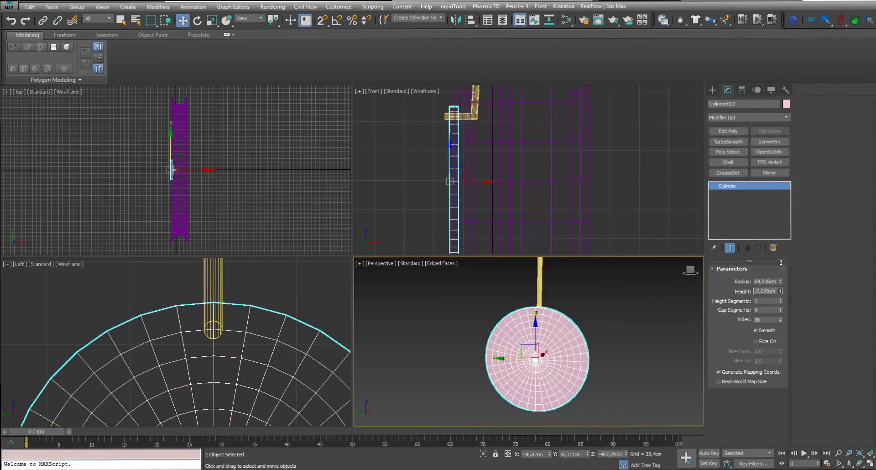
type("-8,646")
left_click_drag(477, 181, 487, 185)
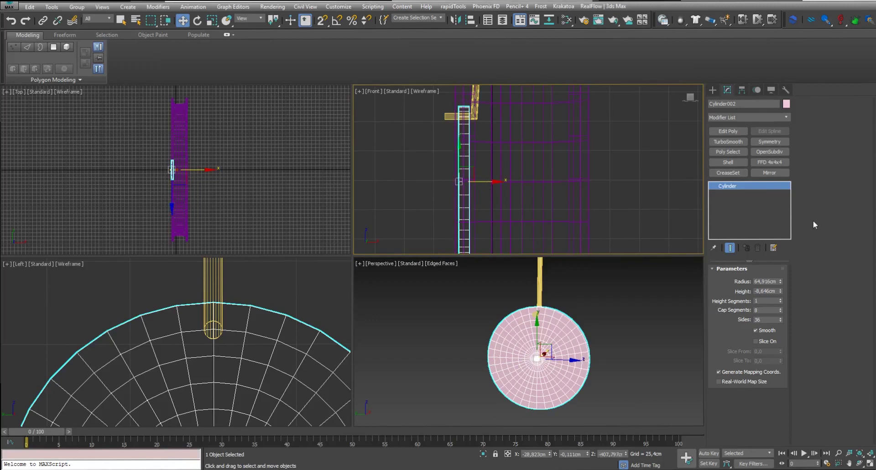
left_click(733, 134)
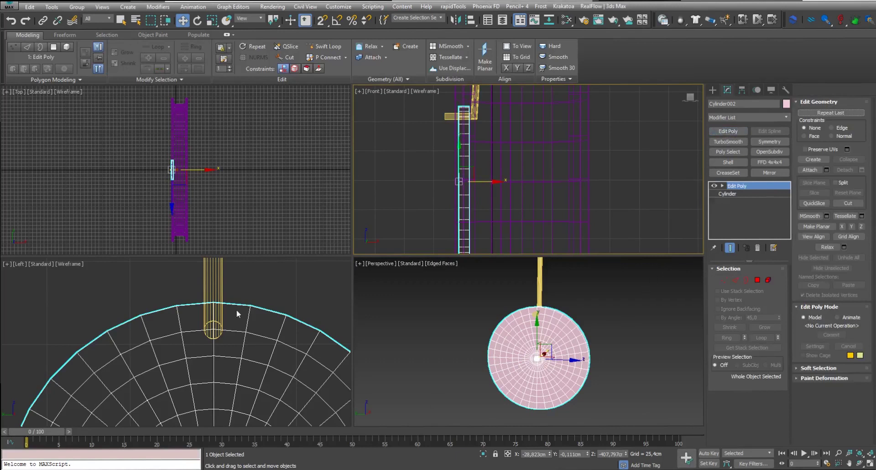
Select the faces around the axle, invert the selection with Ctrl+I, and delete the rest.
left_click(757, 279)
left_click_drag(192, 284, 230, 347)
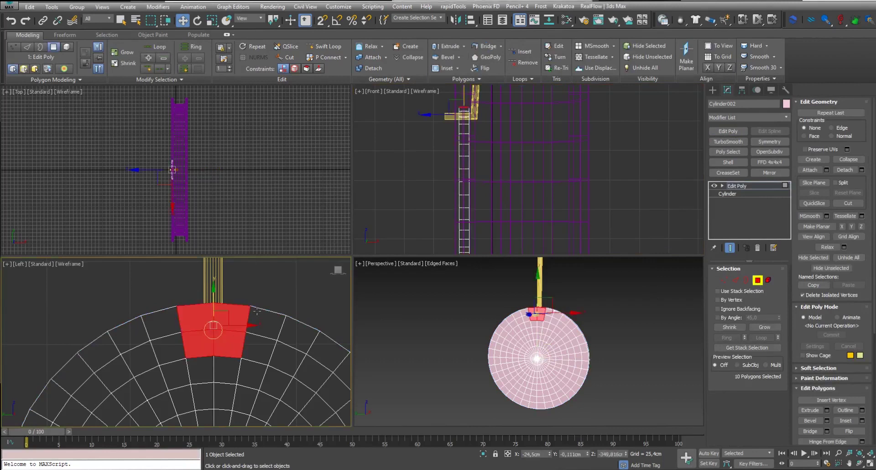
key("ctrl+i")
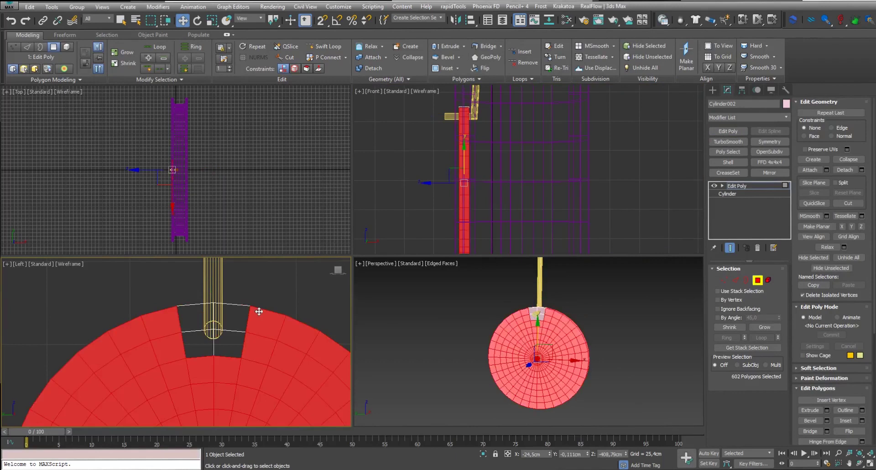
key("Delete")
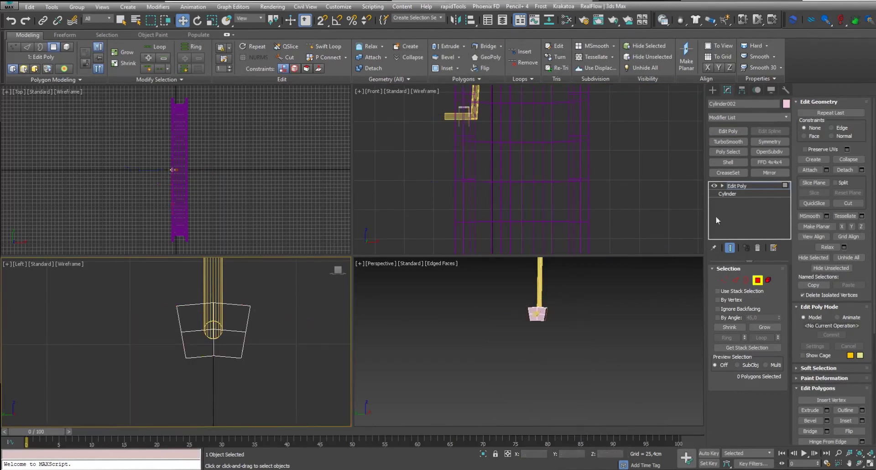
left_click(724, 281)
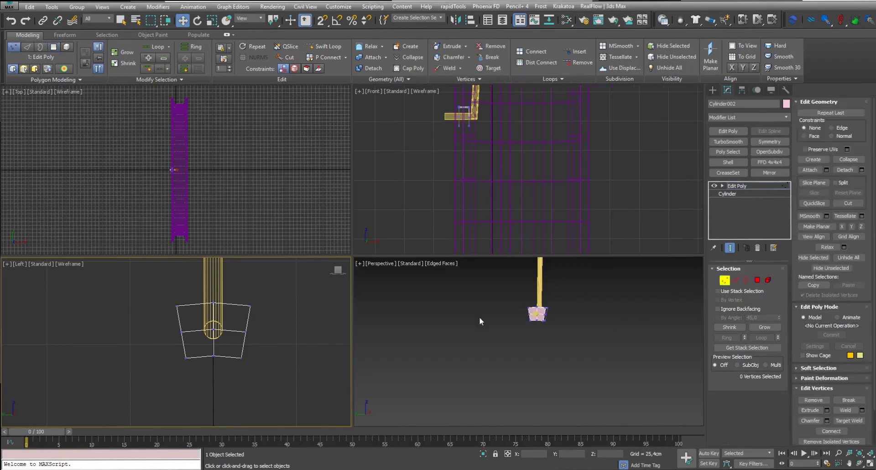
Chamfer the patch's two centre vertices by 6,146cm into a diamond shape.
left_click_drag(224, 337, 205, 341)
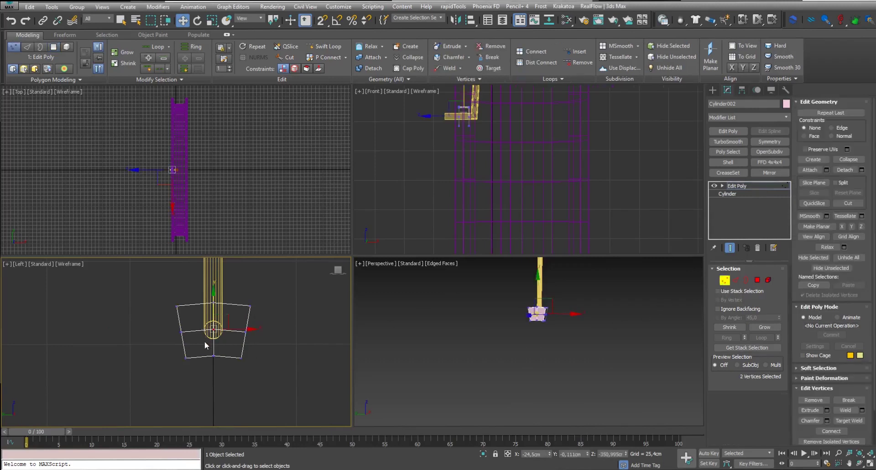
left_click(827, 421)
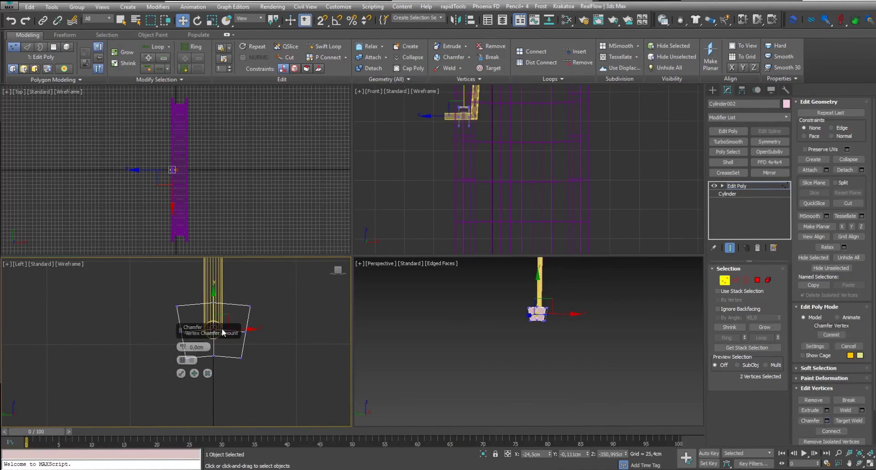
scroll(256, 337, "up", 2)
middle_click_drag(262, 330, 262, 360)
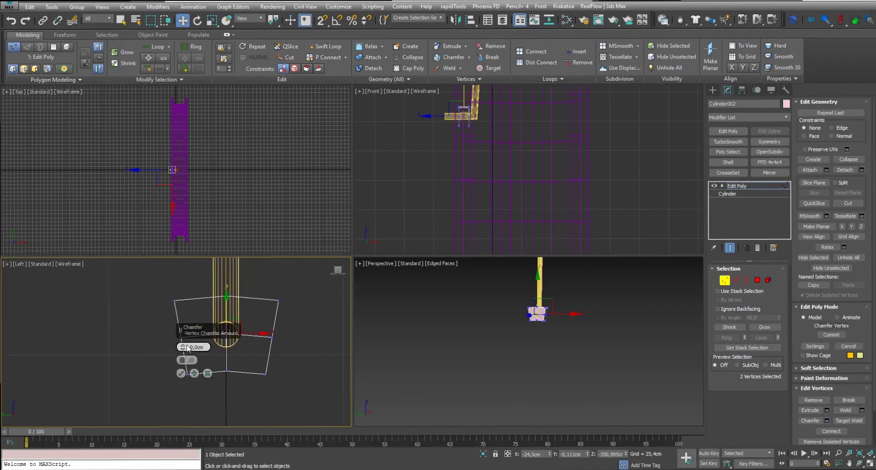
left_click_drag(185, 348, 188, 324)
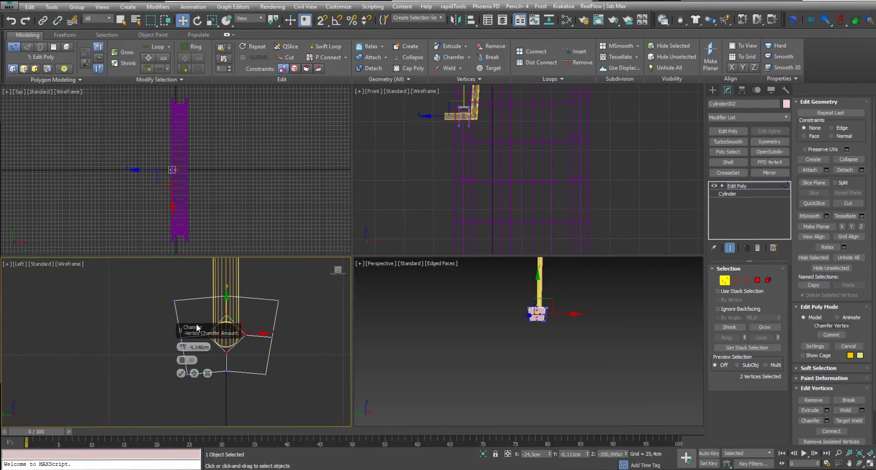
scroll(282, 303, "up", 2)
scroll(286, 292, "up", 2)
middle_click_drag(252, 326, 283, 346)
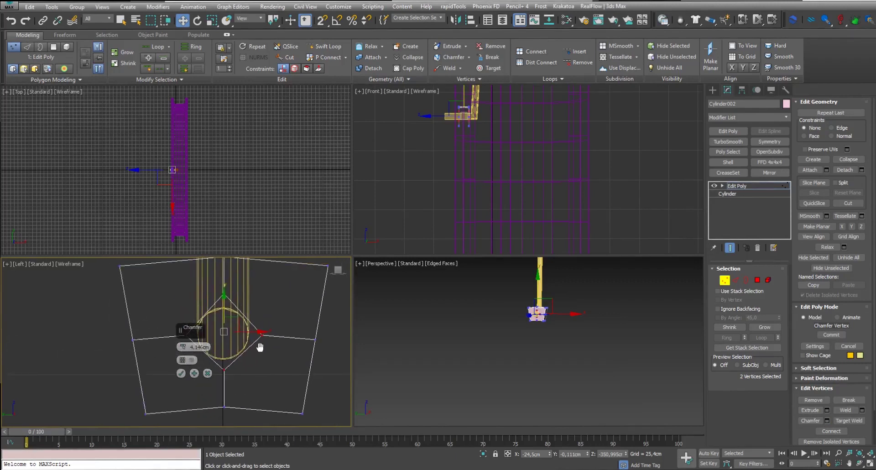
scroll(283, 349, "up", 2)
middle_click_drag(274, 347, 301, 365)
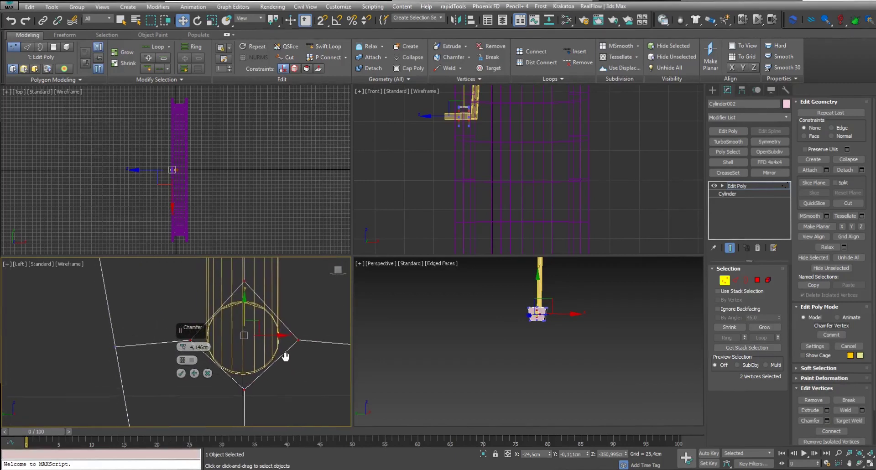
left_click(182, 374)
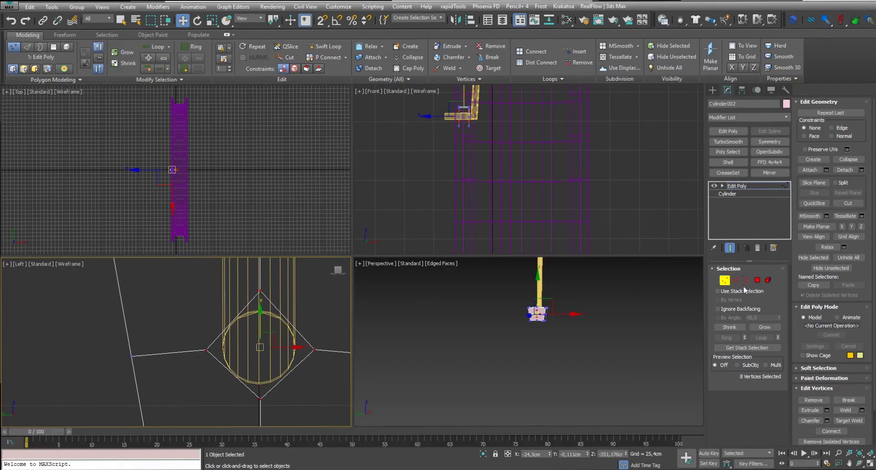
Exit vertex mode and select the axle line Line001 instead of the hub patch.
left_click(724, 280)
left_click(650, 305)
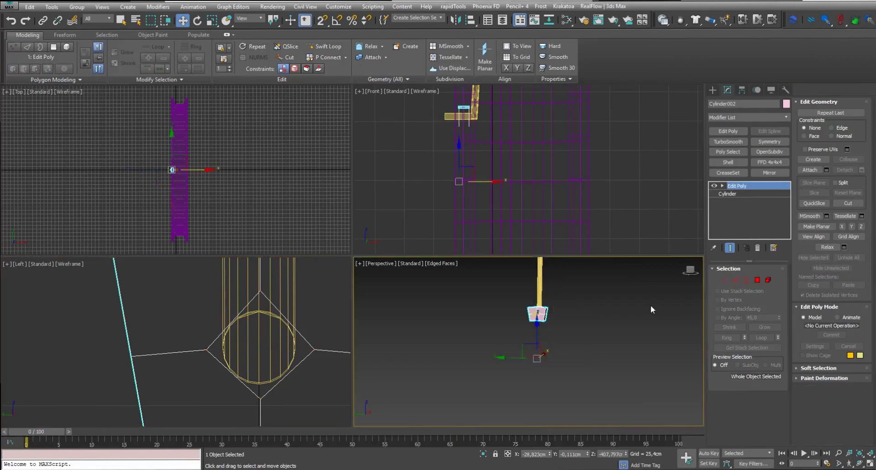
left_click(288, 291)
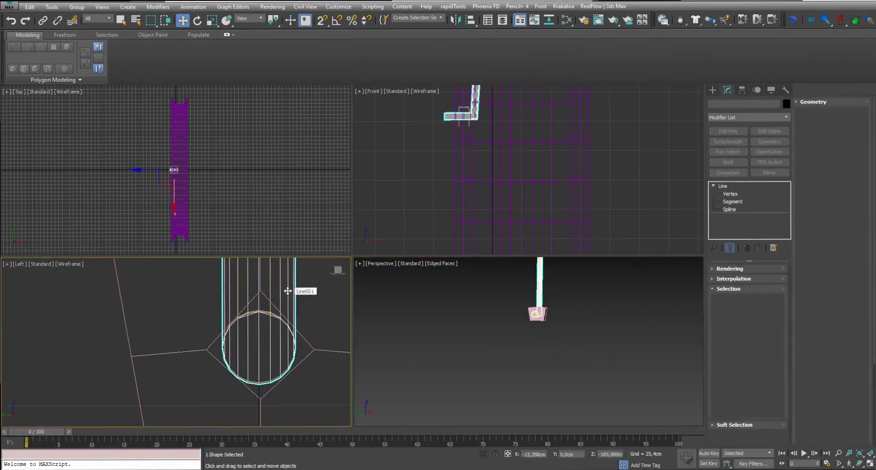
Nudge Line001's overlapping centre vertices slightly along Y, then reselect Cylinder002.
left_click(731, 194)
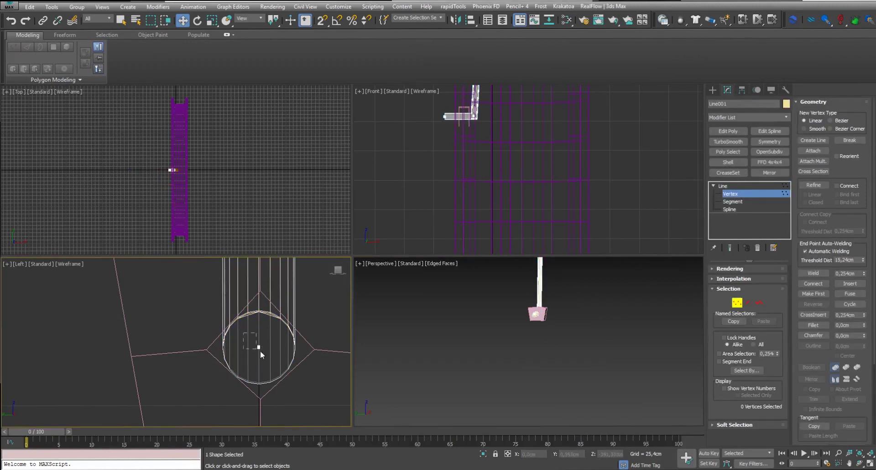
mouse_move(245, 333)
left_mouse_down()
mouse_move(263, 356)
mouse_move(280, 348)
left_mouse_up()
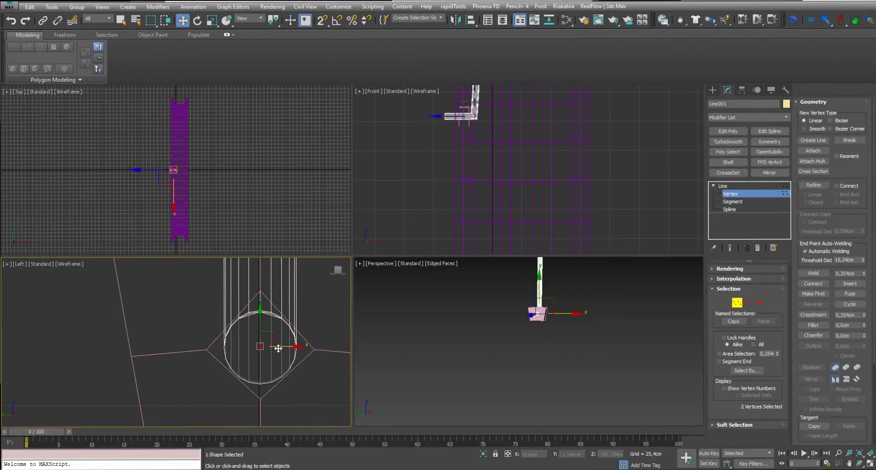
left_click_drag(260, 317, 260, 317)
key("1")
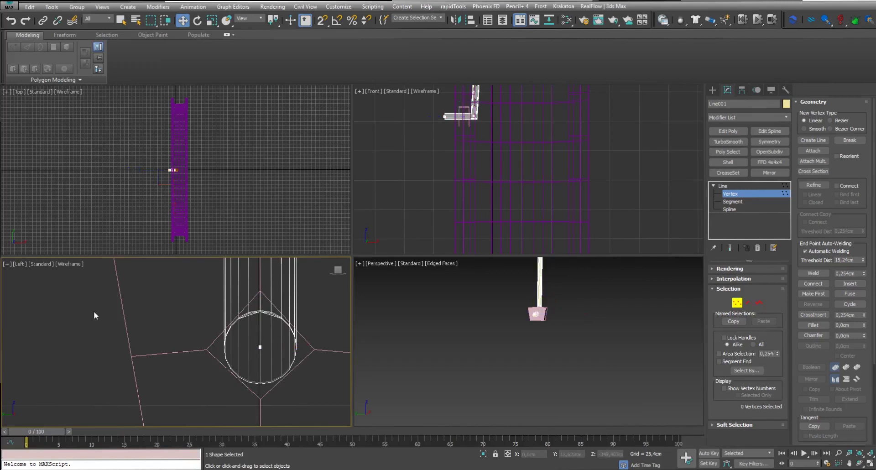
scroll(326, 317, "down", 2)
scroll(253, 316, "down", 2)
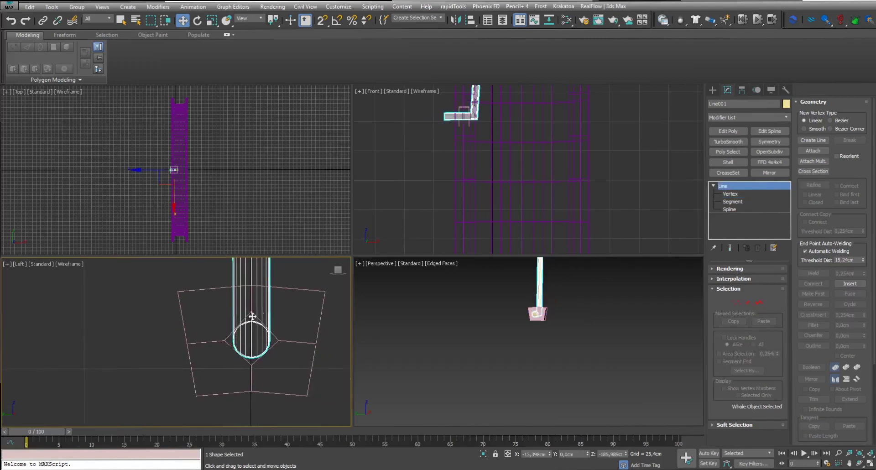
left_click(311, 320)
Select the front and back diamond faces and bridge them into a hole through the patch.
key("4")
key("z")
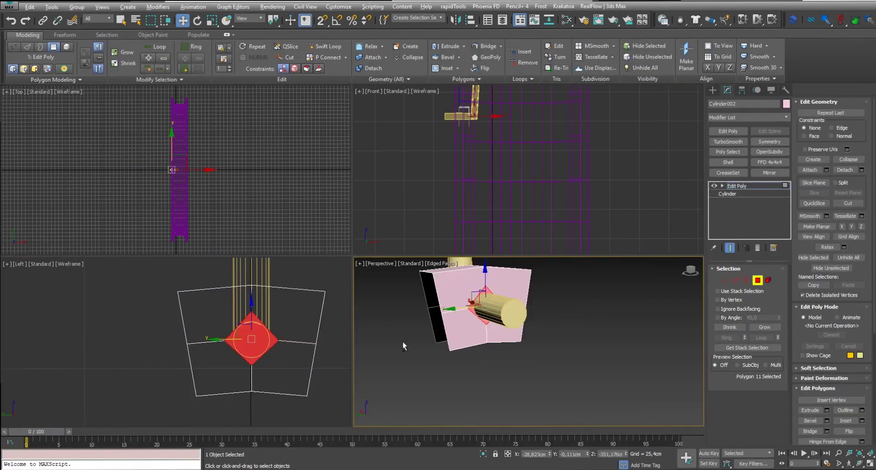
middle_click_drag(422, 346, 519, 349, "alt")
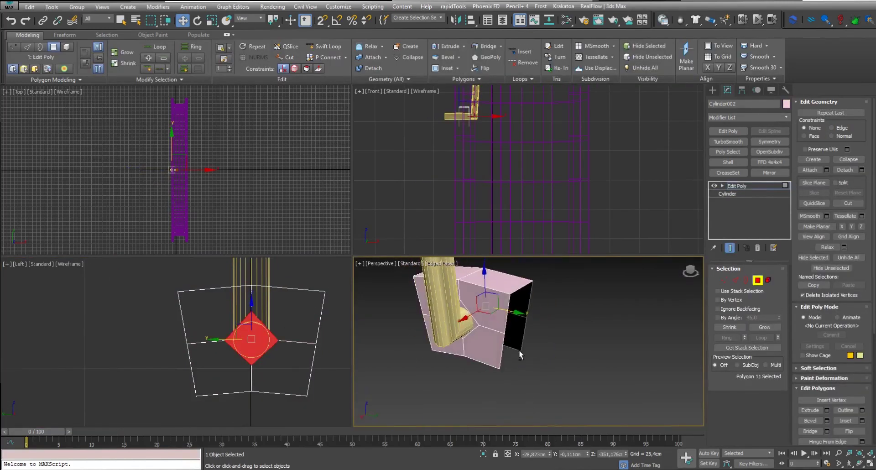
left_click(473, 323, "ctrl")
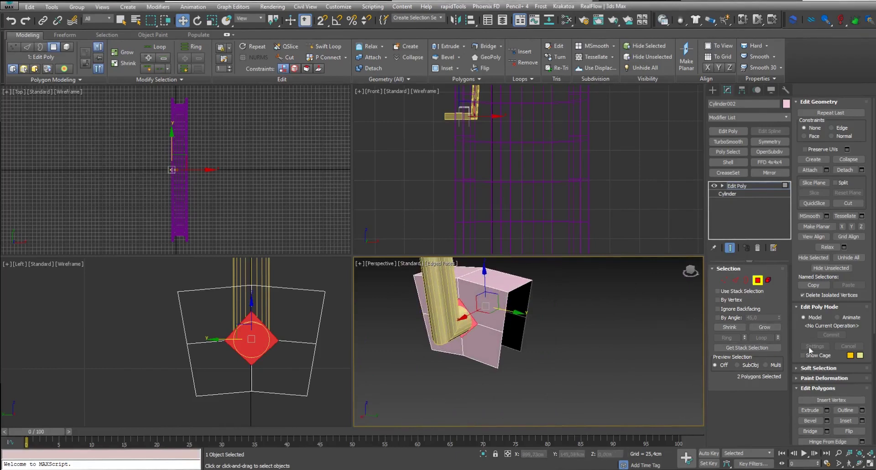
left_click(811, 431)
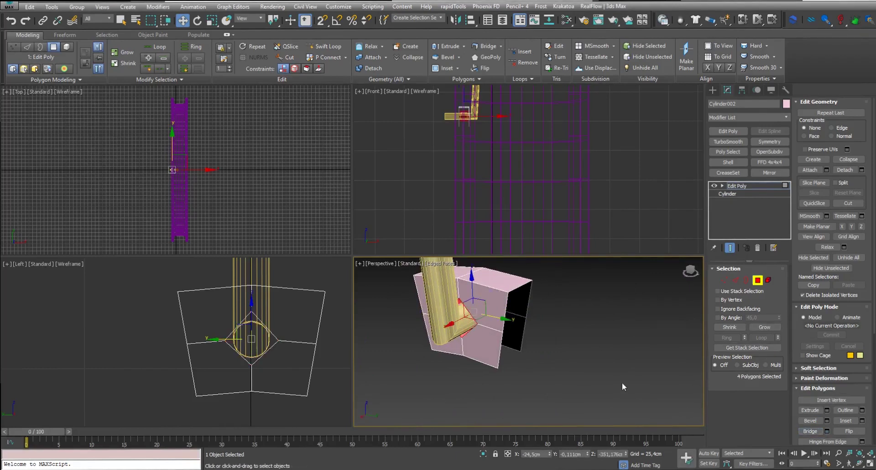
mouse_move(614, 379)
middle_mouse_down("alt")
mouse_move(492, 371)
mouse_move(507, 369)
middle_mouse_up("alt")
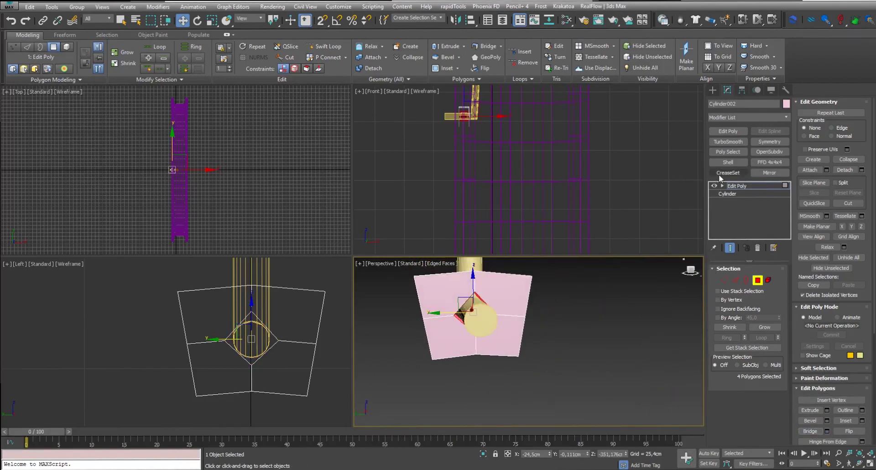
Add an OpenSubdiv modifier with its display off, then return to Edit Poly's Edge level.
left_click(766, 152)
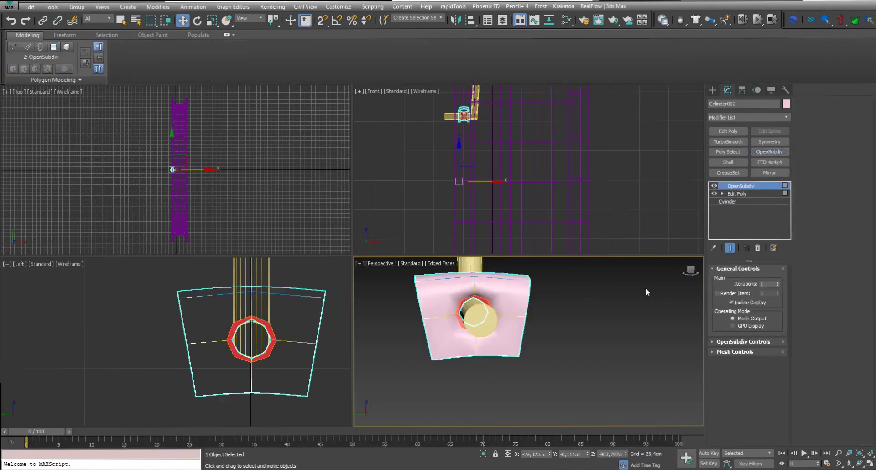
left_click(714, 185)
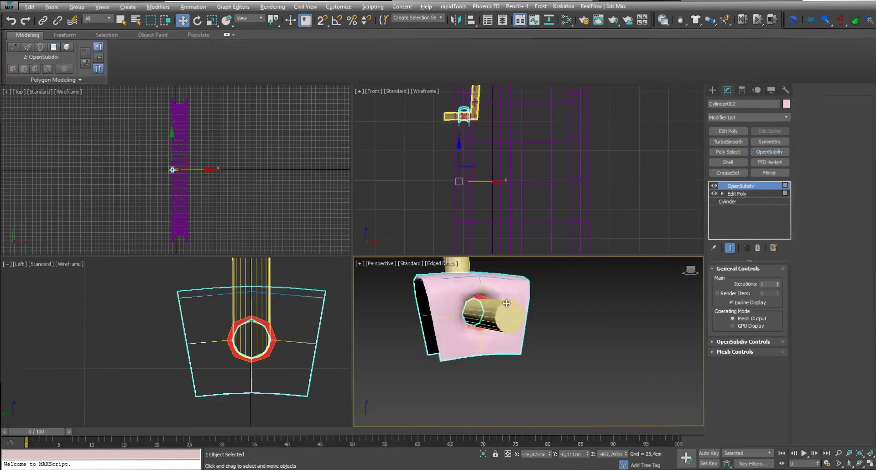
middle_click_drag(581, 303, 486, 310, "alt")
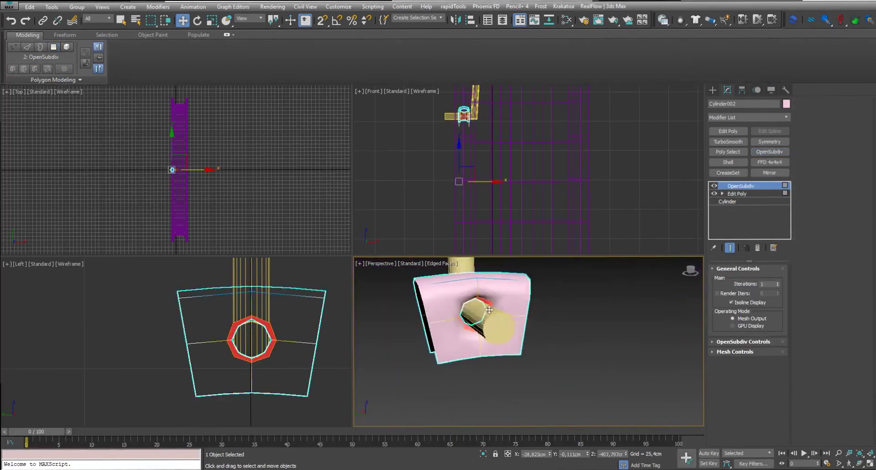
left_click(576, 289)
left_click(511, 285)
left_click(741, 216)
left_click(738, 201)
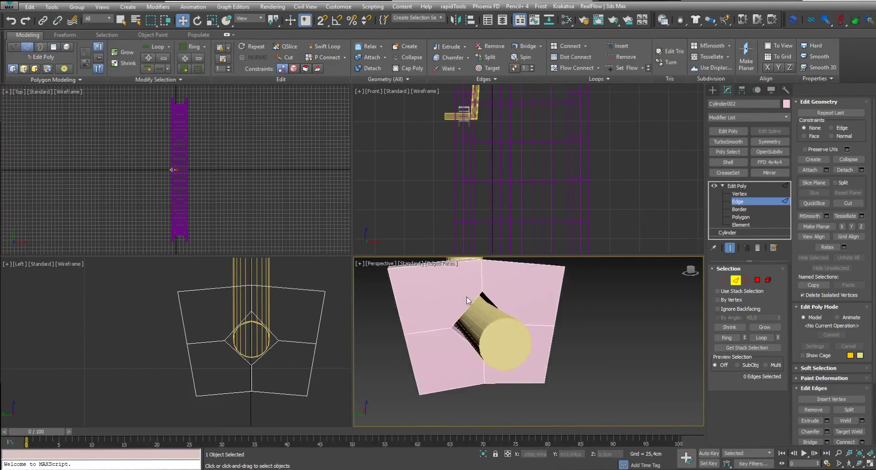
Select the full edge loop around the diamond hole.
scroll(461, 292, "up", 5)
left_click(468, 314)
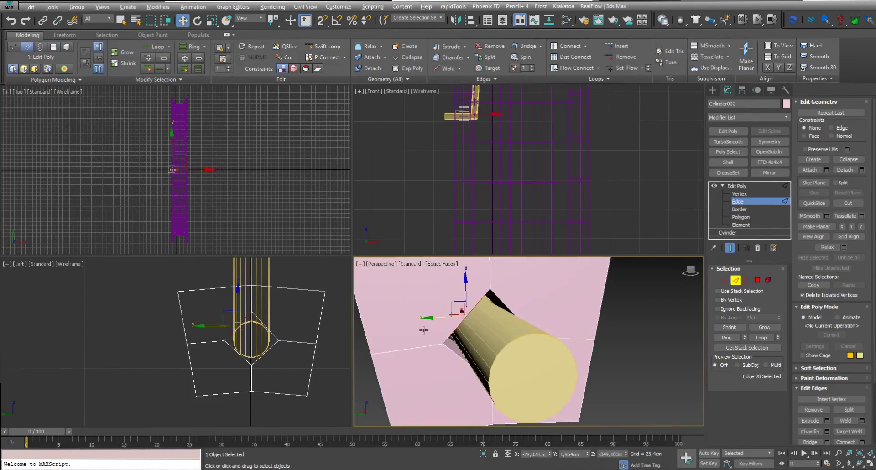
middle_click_drag(468, 313, 397, 329, "alt")
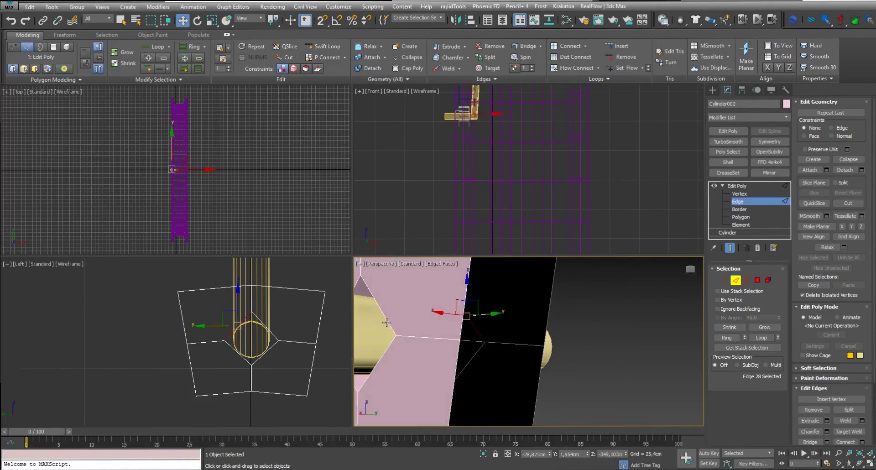
left_click(388, 322, "ctrl")
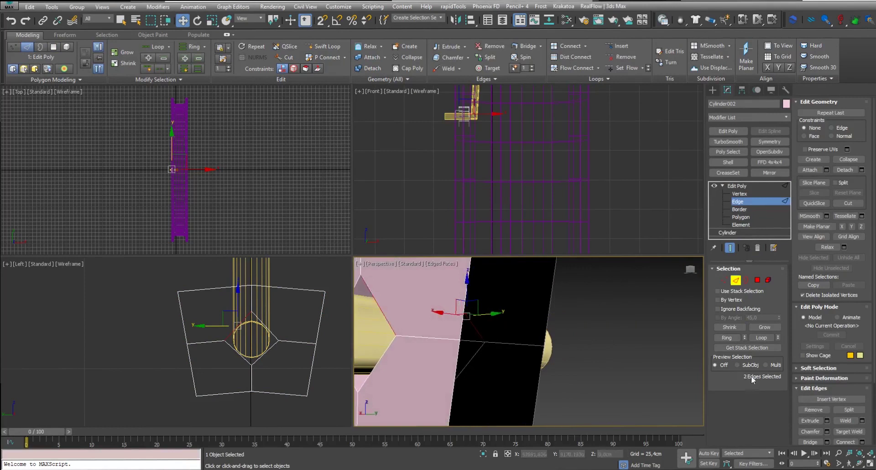
left_click(761, 338)
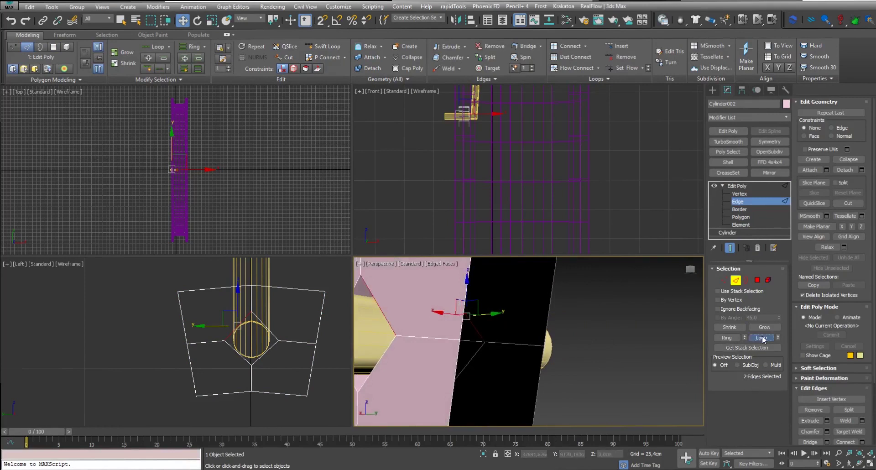
Chamfer the loop with 2 segments at about 0,337cm and preview it with OpenSubdiv.
left_click(826, 431)
mouse_move(538, 365)
middle_mouse_down("alt")
mouse_move(557, 360)
mouse_move(400, 361)
middle_mouse_up("alt")
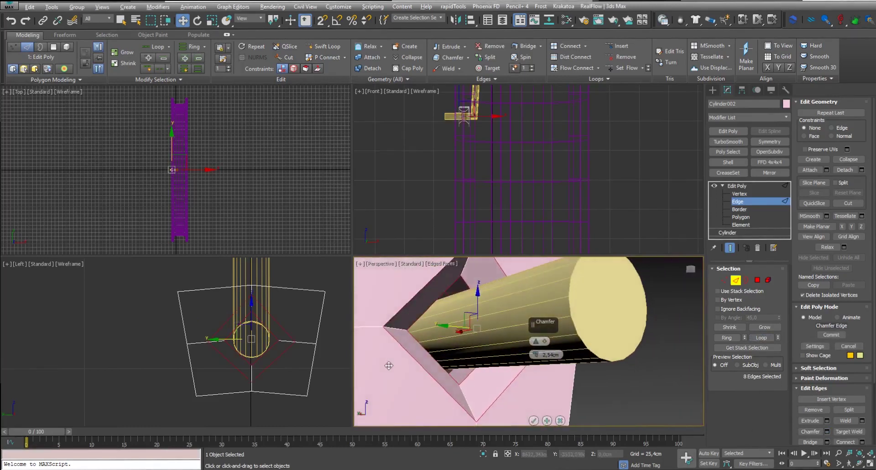
middle_click_drag(525, 349, 461, 333, "alt")
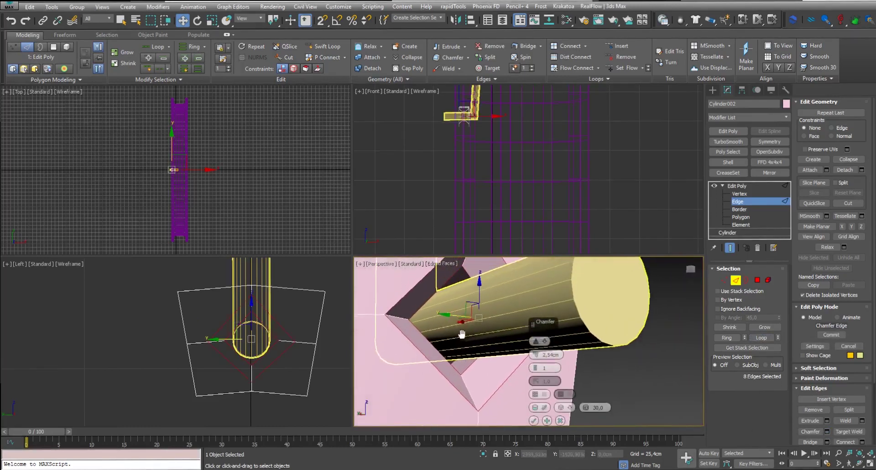
left_click(535, 365)
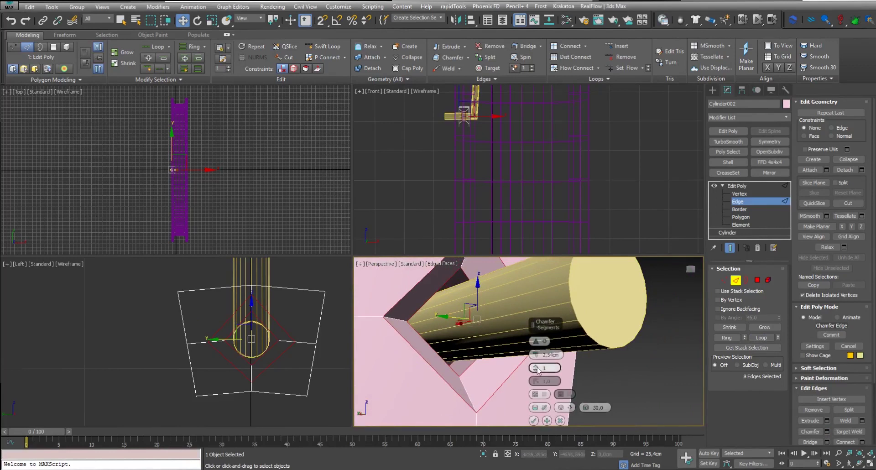
left_click_drag(532, 358, 537, 360)
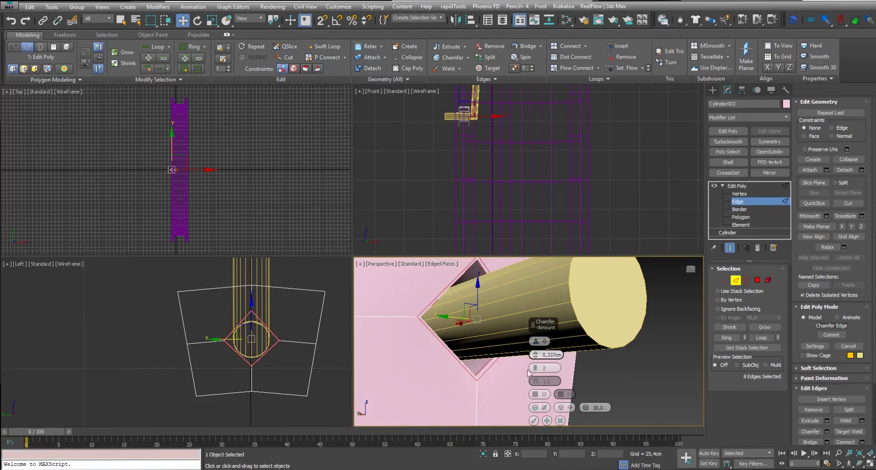
middle_click_drag(534, 363, 546, 365, "alt")
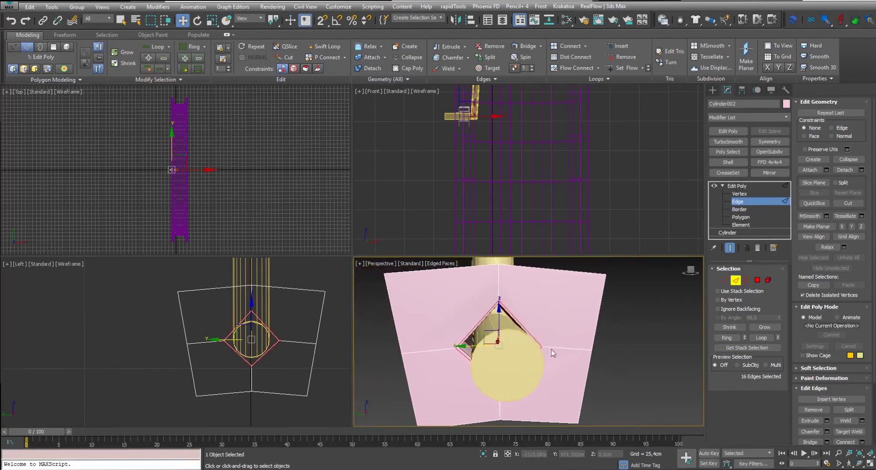
left_click(770, 151)
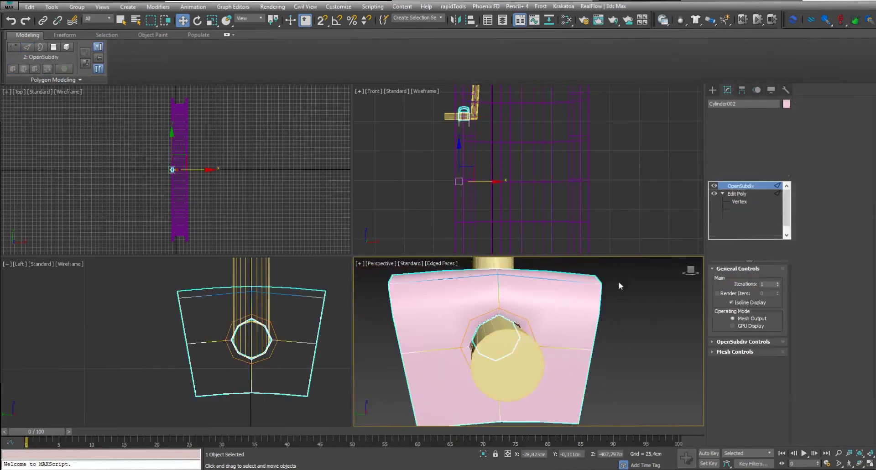
Remove the OpenSubdiv smoothing preview and clear the edge selection.
middle_click_drag(531, 347, 611, 337, "alt")
left_click(757, 248)
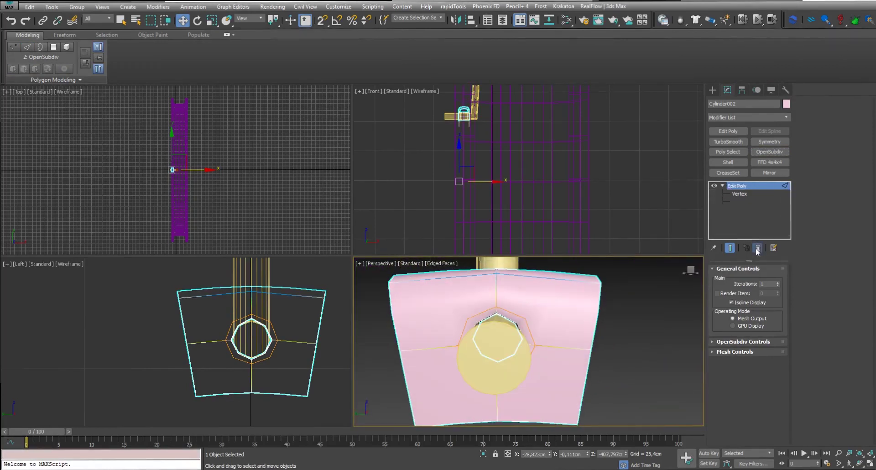
left_click(628, 343)
mouse_move(628, 344)
middle_mouse_down("alt")
mouse_move(625, 323)
mouse_move(719, 313)
middle_mouse_up("alt")
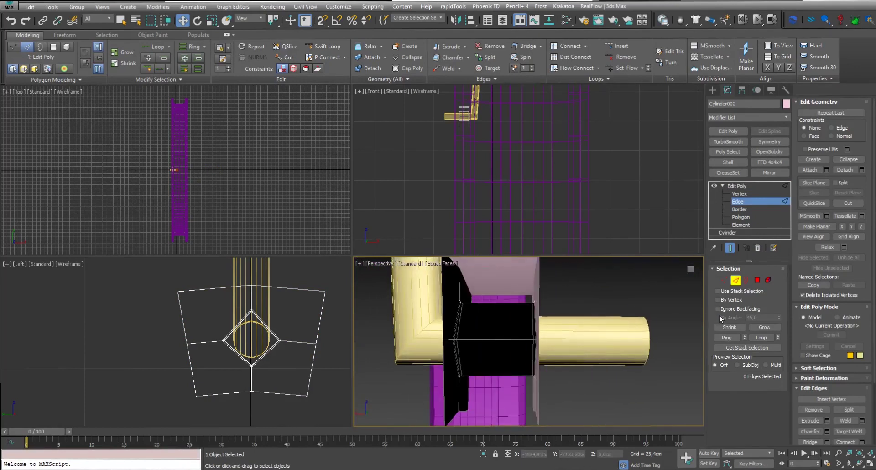
Ring an inner hole-wall edge and Connect it into new loops around the diamond tunnel.
left_click(503, 341)
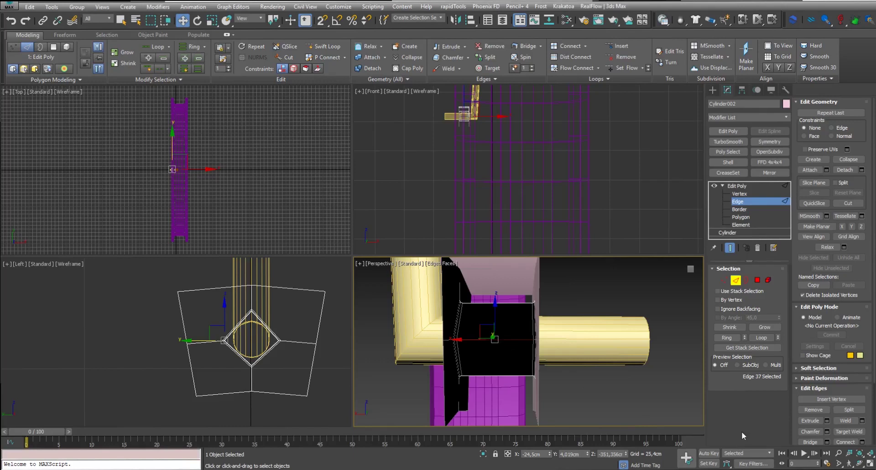
left_click(729, 338)
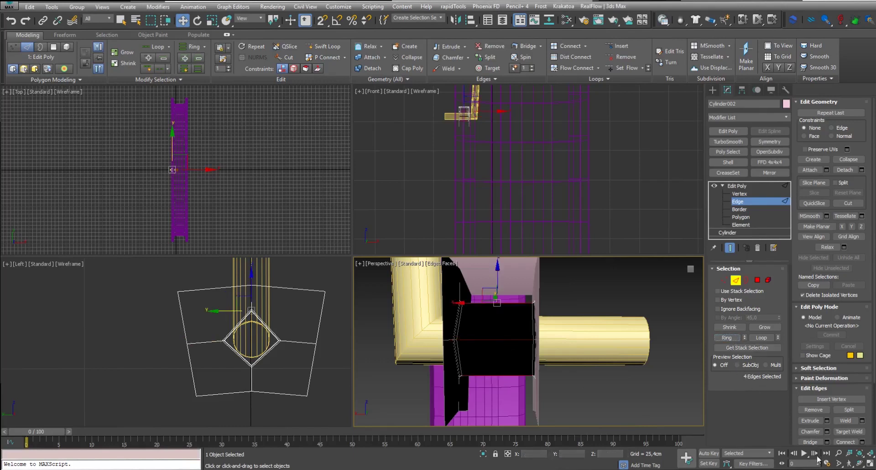
left_click(861, 442)
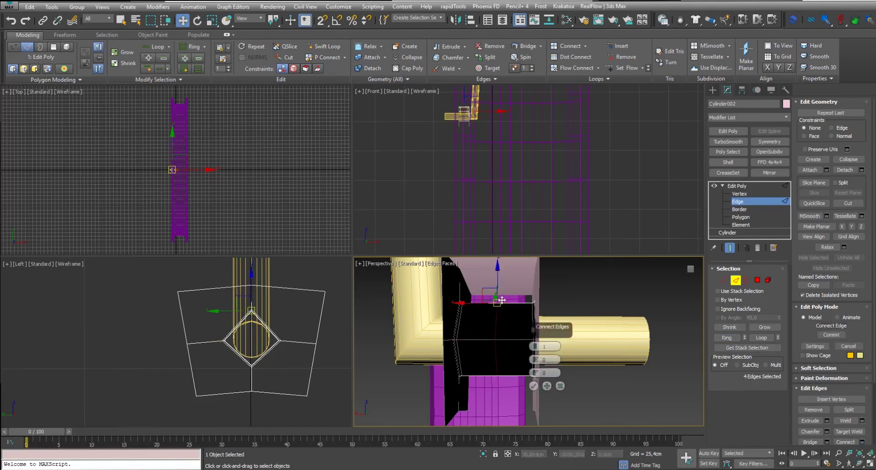
left_click(533, 386)
middle_click_drag(607, 385, 548, 378, "alt")
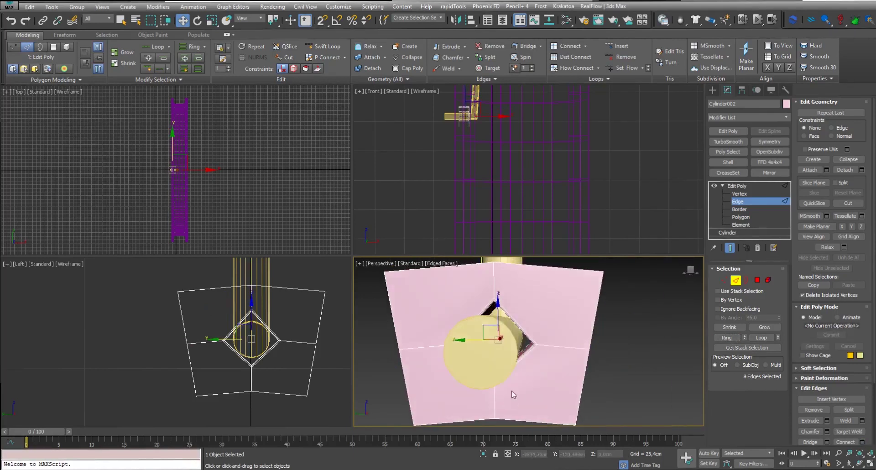
left_click(739, 186)
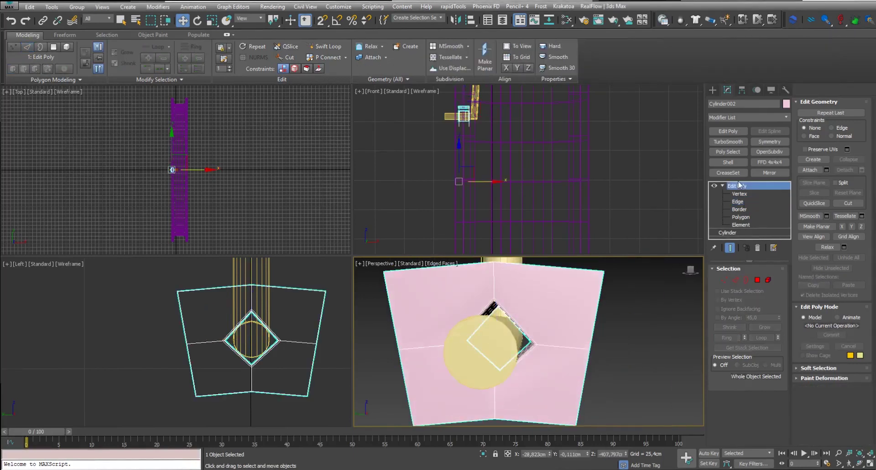
Preview the block with OpenSubdiv smoothing, then remove the modifier.
left_click(766, 152)
middle_click_drag(593, 388, 647, 379, "alt")
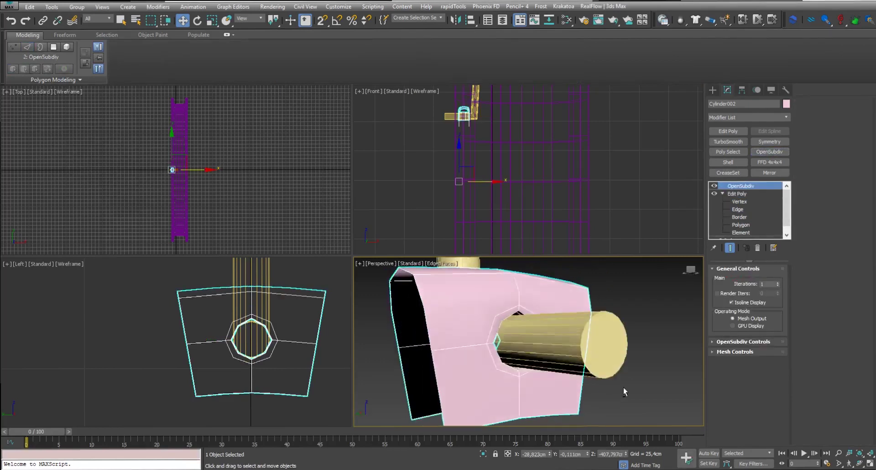
left_click(758, 248)
mouse_move(634, 334)
middle_mouse_down("alt")
mouse_move(618, 326)
mouse_move(619, 349)
middle_mouse_up("alt")
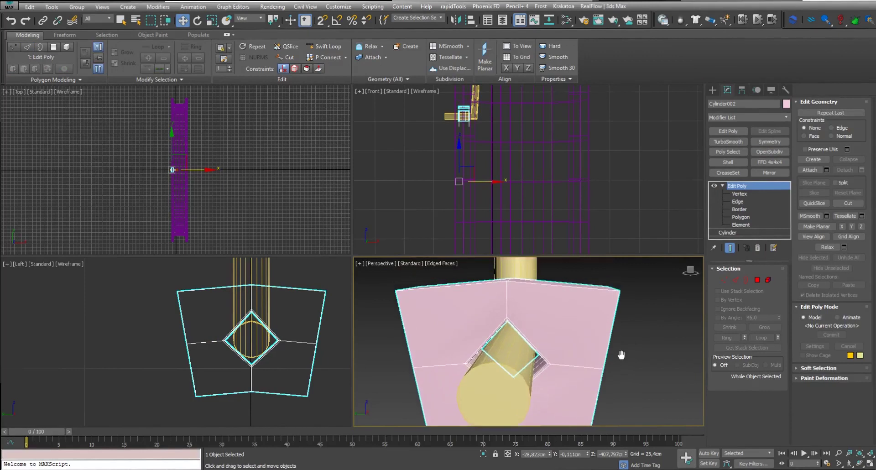
Reselect the pink Cylinder002 block and isolate it with Alt+Q.
left_click(618, 348)
scroll(533, 316, "down", 10)
left_click(533, 316)
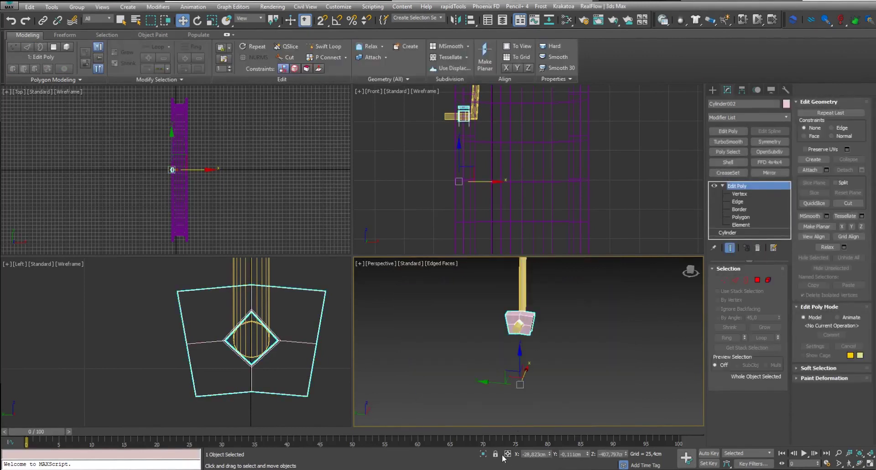
left_click(483, 454)
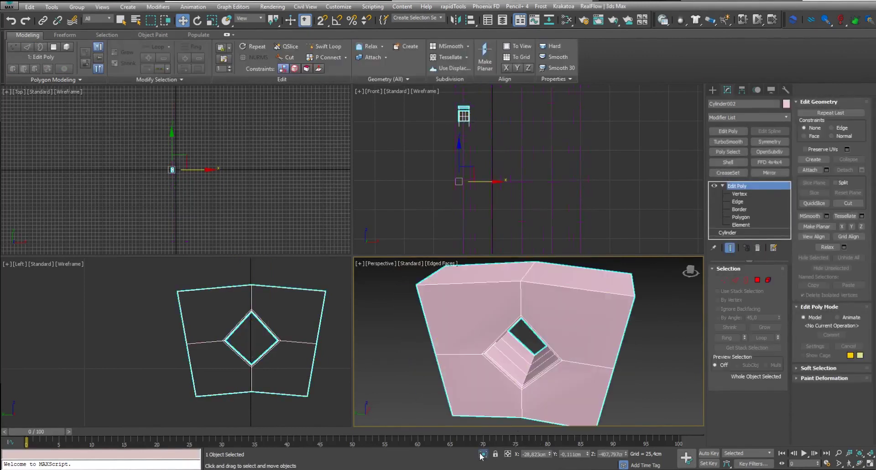
Array the block 18 times over a 360° total rotation.
left_click(52, 7)
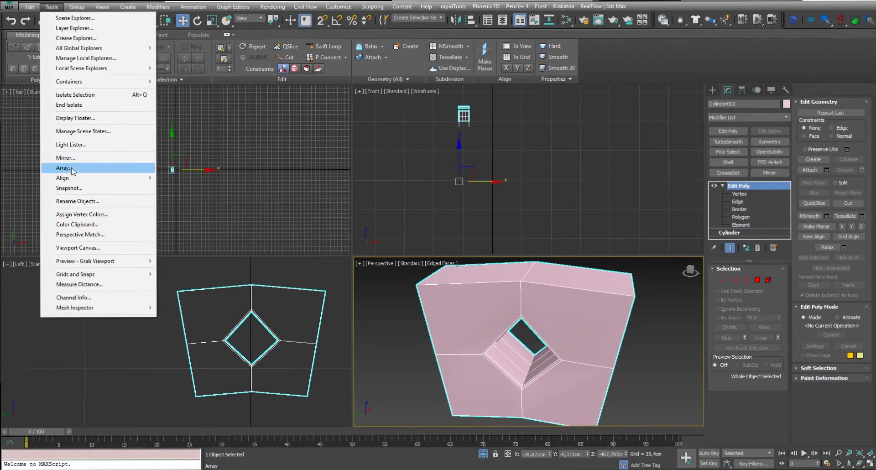
left_click(63, 168)
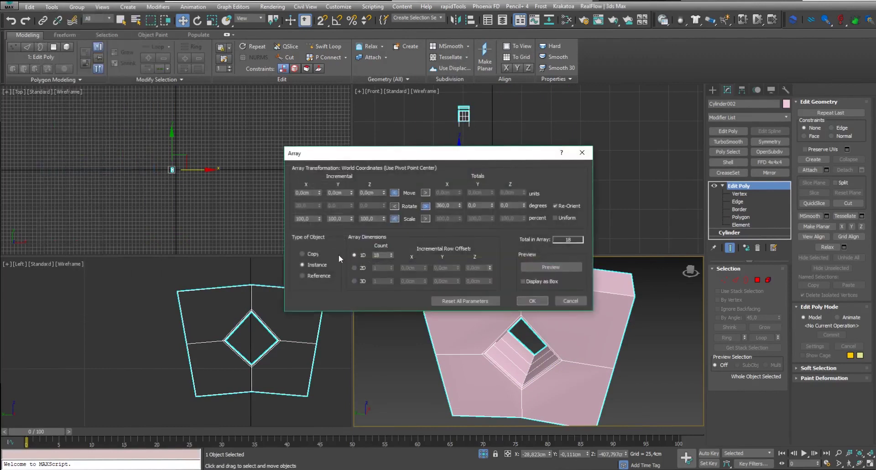
left_click(538, 303)
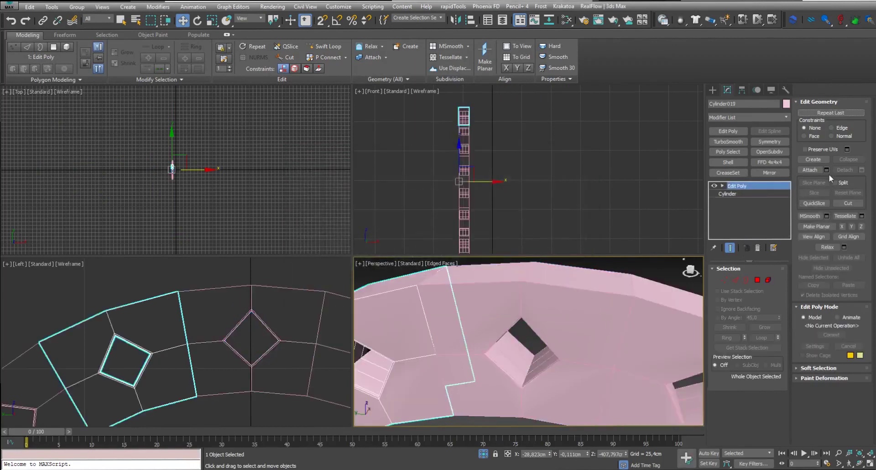
Attach all the cylinder copies into Cylinder019 and end isolation.
left_click(827, 169)
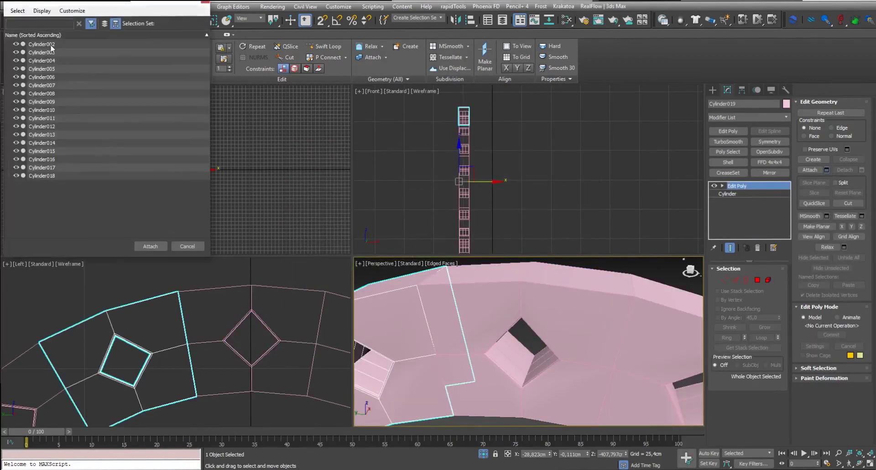
left_click(51, 45)
left_click(50, 177, "shift")
left_click(151, 246)
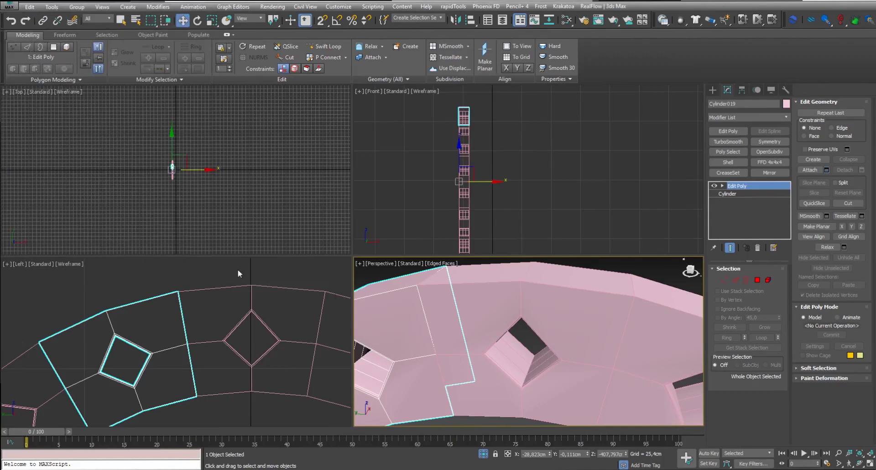
key("z")
key("3")
scroll(588, 329, "down", 2)
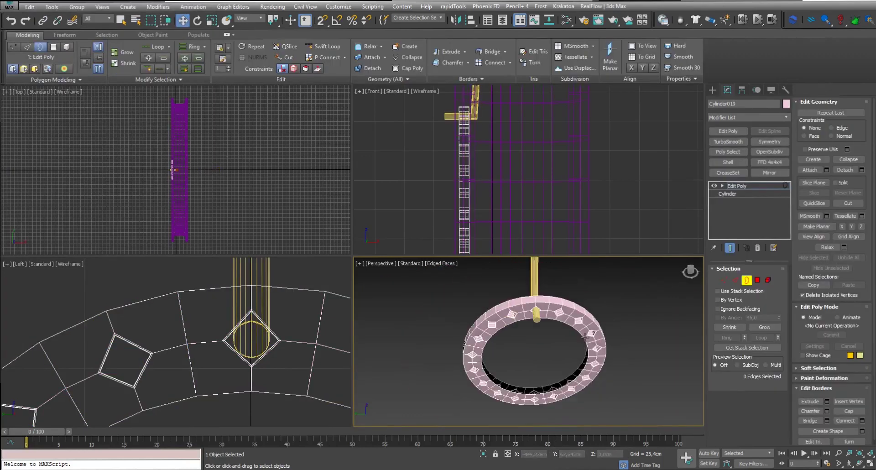
Select all seam borders across the ring and convert them to vertices.
left_click_drag(586, 365, 671, 417)
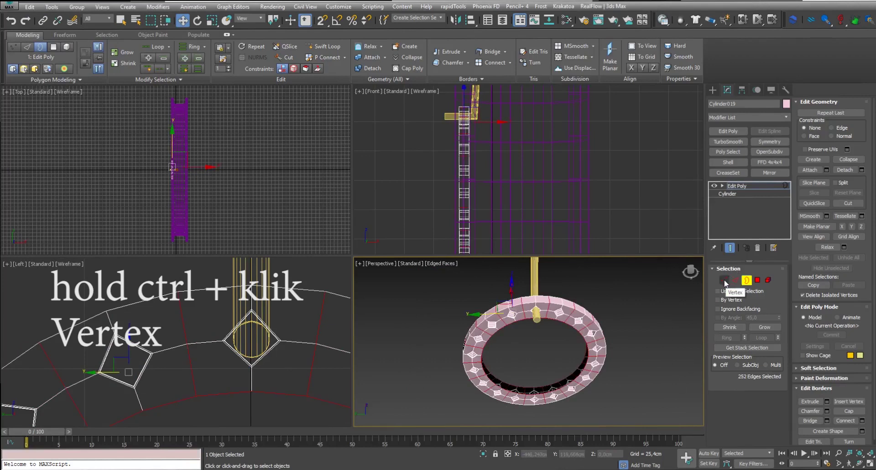
left_click(725, 281, "ctrl")
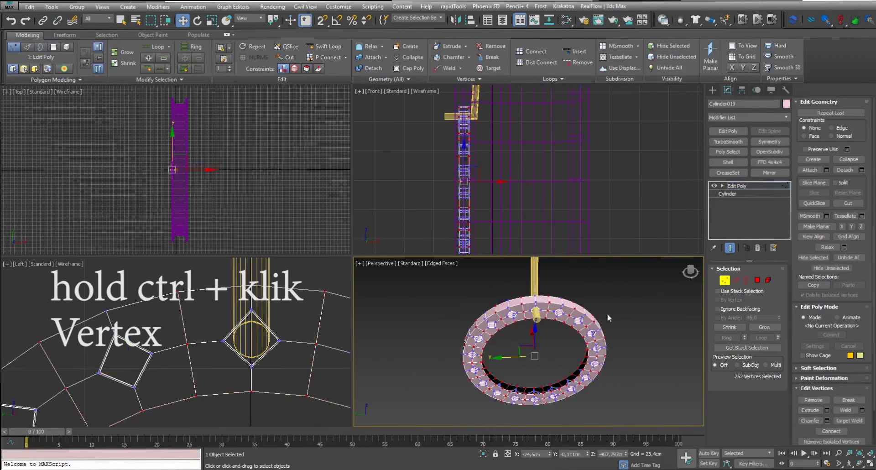
scroll(572, 363, "up", 5)
mouse_move(571, 363)
middle_mouse_down()
mouse_move(520, 381)
mouse_move(463, 349)
middle_mouse_up()
Weld the seam vertices at a 0,025cm threshold, cutting 864 vertices to 756.
left_click(860, 410)
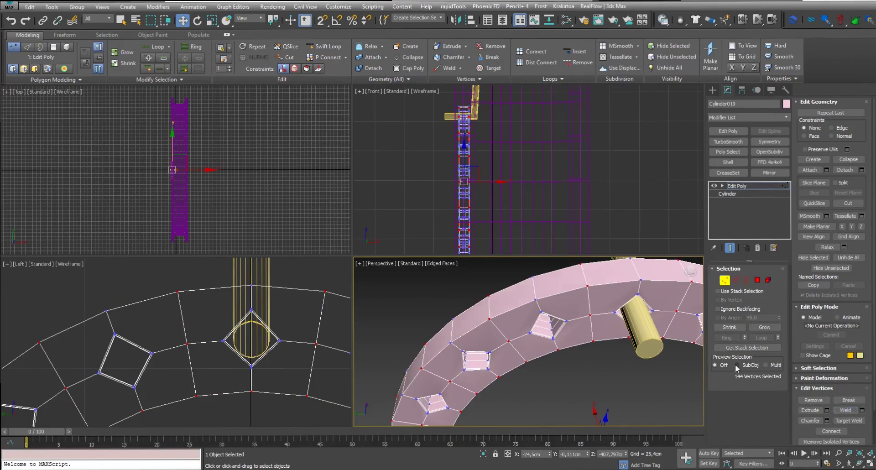
key("ctrl+z")
left_click(862, 410)
left_click(533, 378)
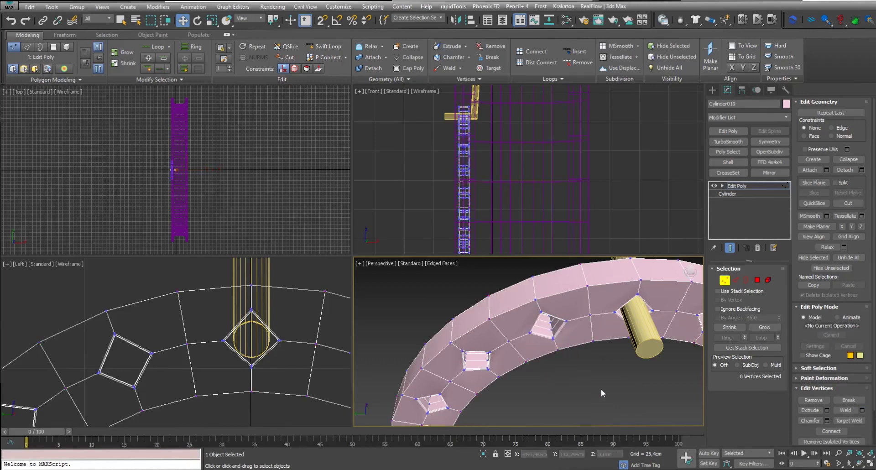
mouse_move(604, 384)
middle_mouse_down("alt")
mouse_move(540, 365)
mouse_move(498, 407)
mouse_move(519, 360)
mouse_move(554, 330)
middle_mouse_up("alt")
scroll(547, 349, "down", 2)
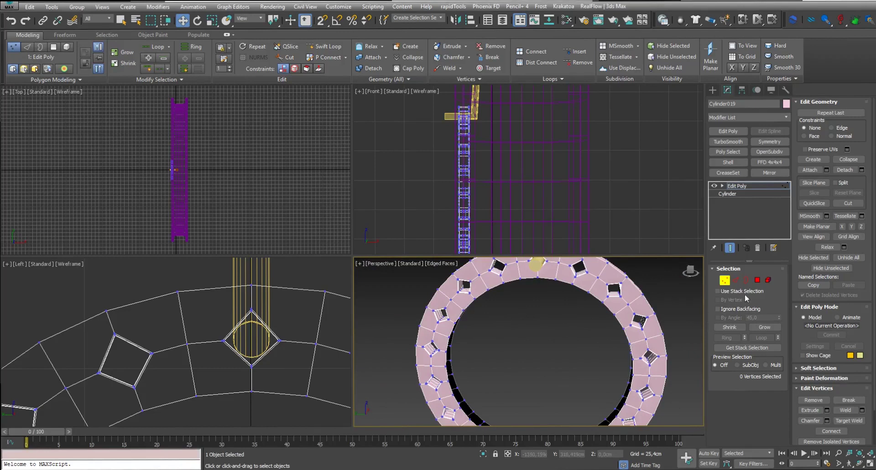
left_click(746, 279)
scroll(564, 368, "down", 5)
Select the inner border loop of the small flange disc's hole.
left_click(507, 325)
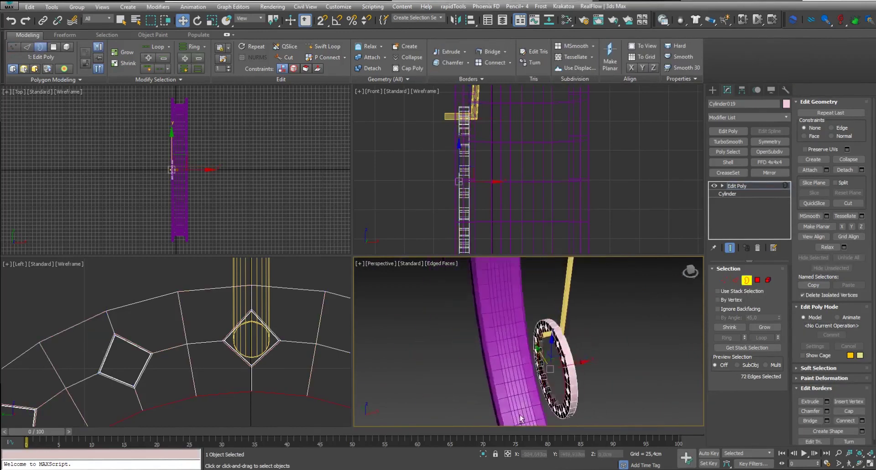
middle_click_drag(528, 411, 627, 337, "alt")
left_click(626, 336)
left_click(623, 337)
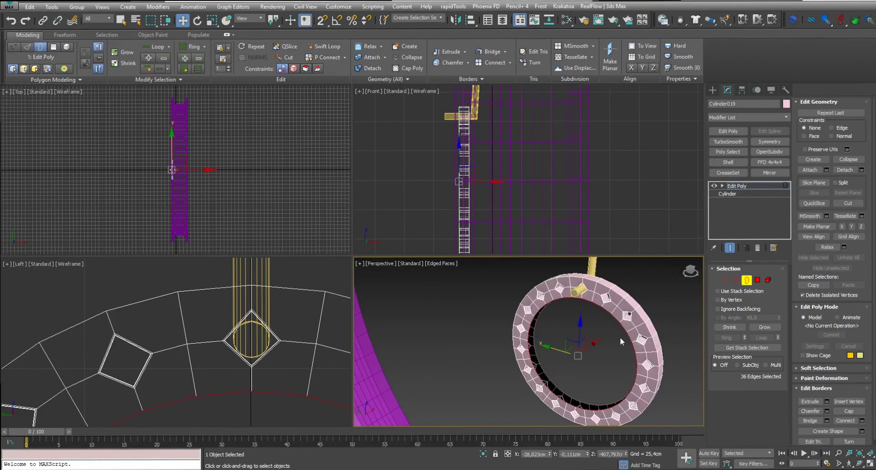
Scale the hole border down to about 77%.
key("r")
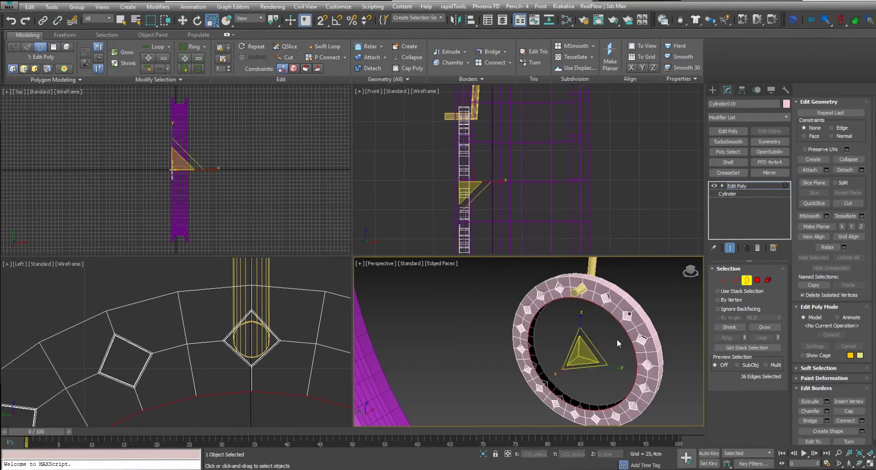
left_click_drag(585, 354, 582, 362)
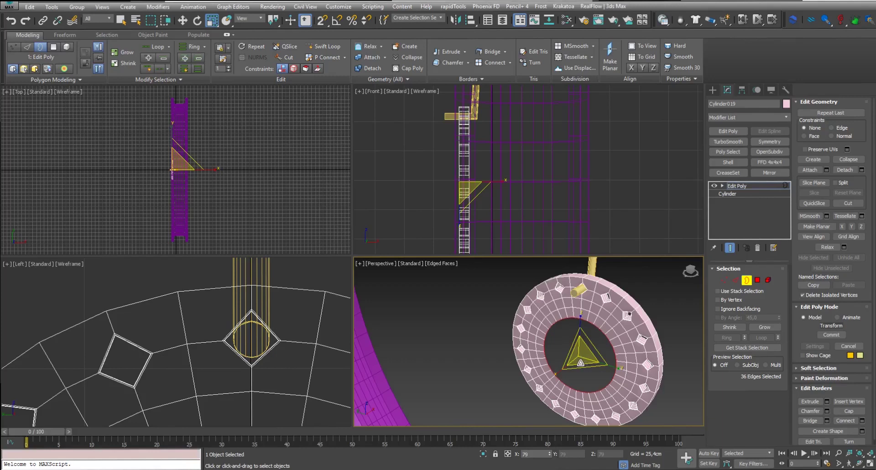
scroll(582, 360, "down", 5)
scroll(584, 354, "up", 3)
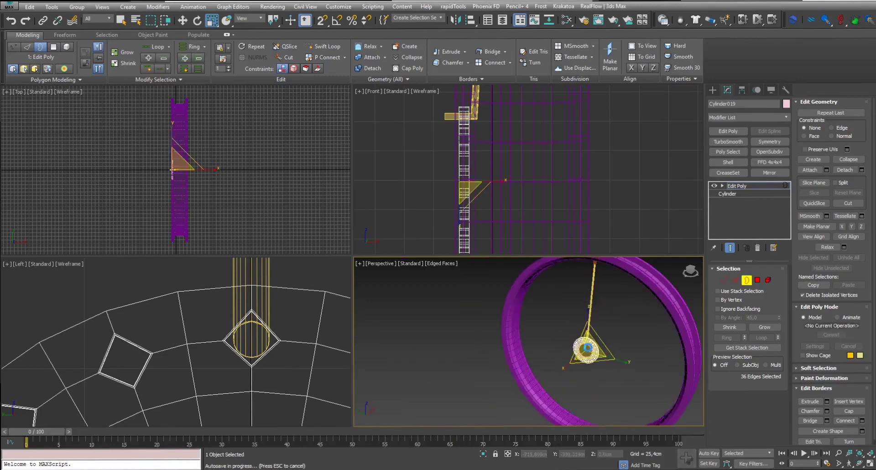
scroll(588, 348, "up", 2)
scroll(583, 352, "up", 2)
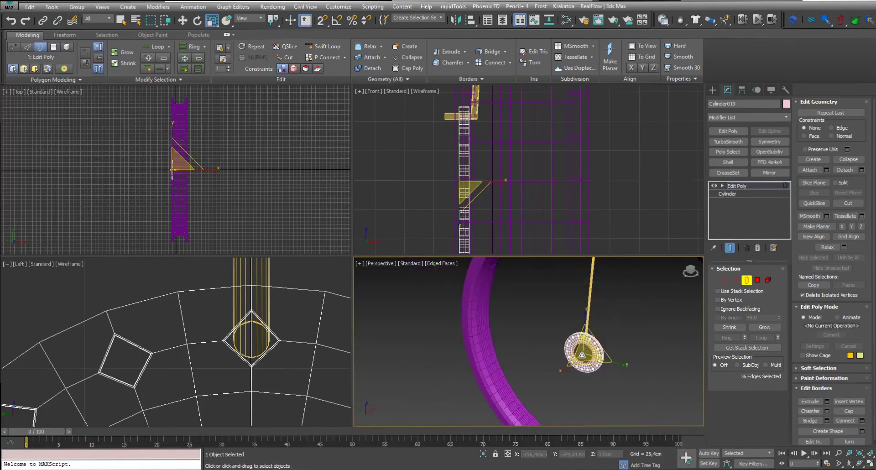
scroll(582, 355, "down", 2)
left_click_drag(583, 353, 585, 368)
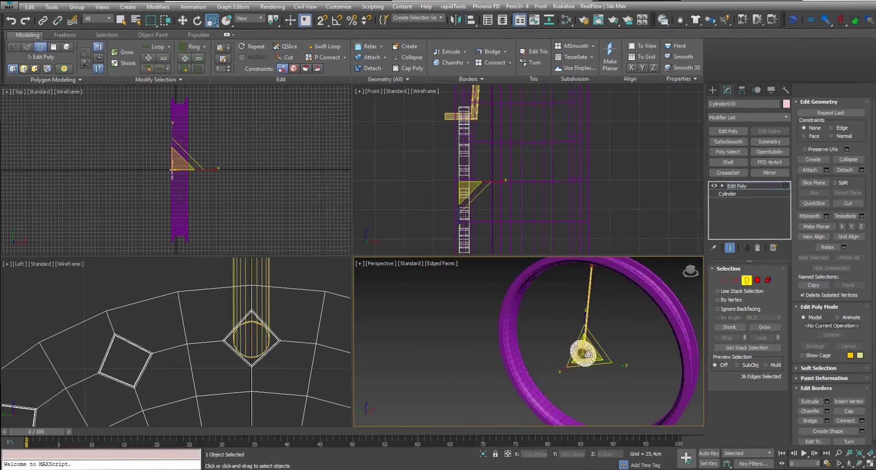
scroll(581, 358, "up", 3)
scroll(577, 357, "up", 2)
key("w")
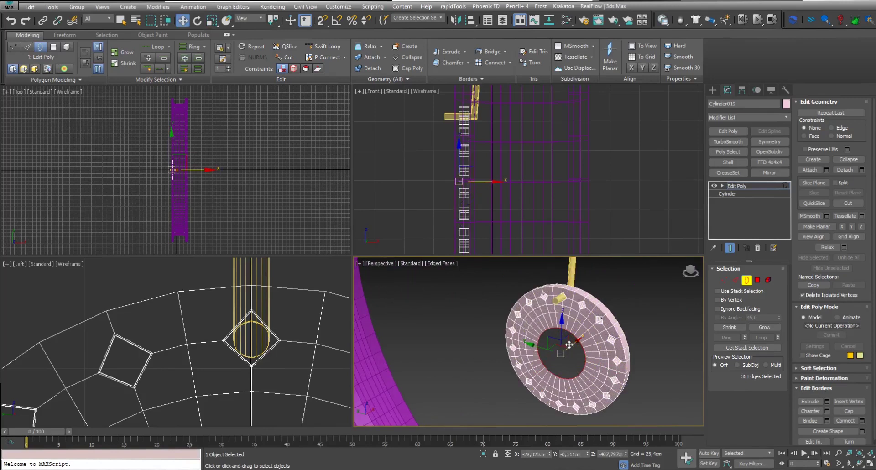
Shift-drag the hole border along X into a short sleeve, adjusting it in Top view.
left_click_drag(572, 343, 578, 345)
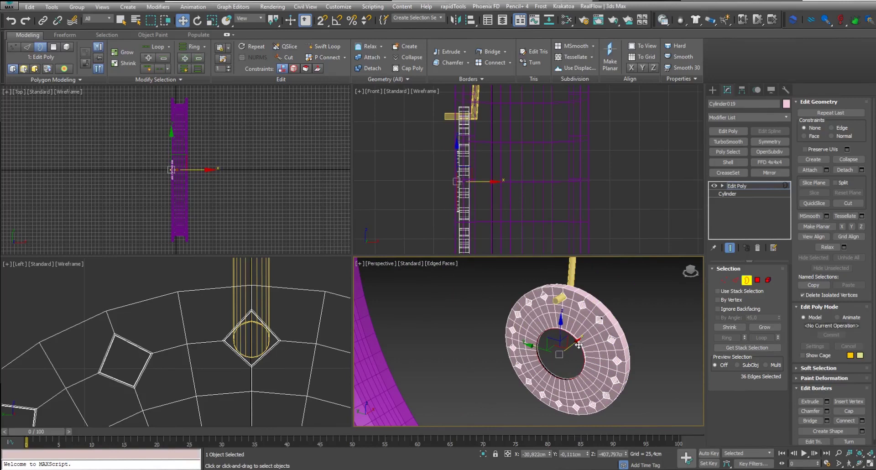
left_click_drag(579, 345, 566, 349)
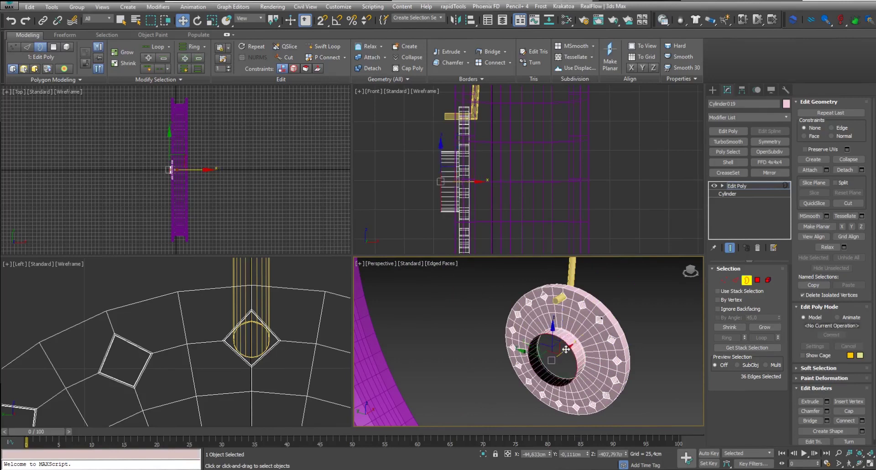
scroll(201, 177, "up", 5)
middle_click_drag(201, 177, 245, 199)
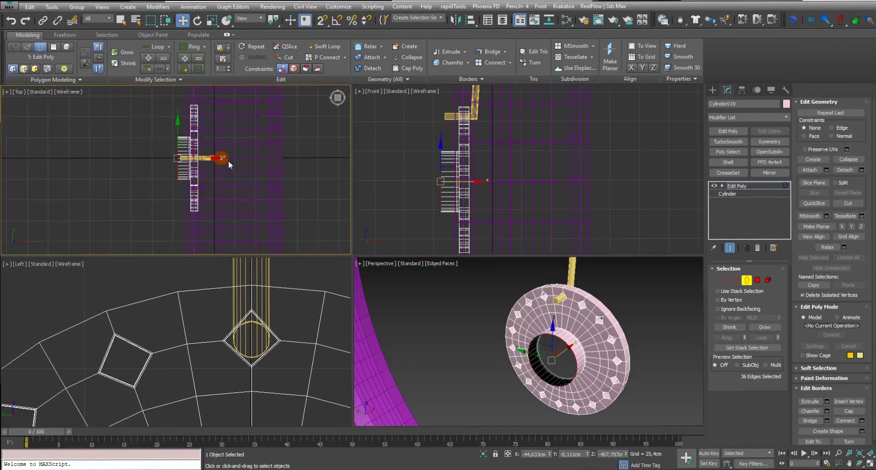
middle_click_drag(228, 161, 214, 182)
scroll(214, 183, "up", 2)
mouse_move(204, 179)
left_mouse_down()
mouse_move(211, 181)
mouse_move(200, 179)
left_mouse_up()
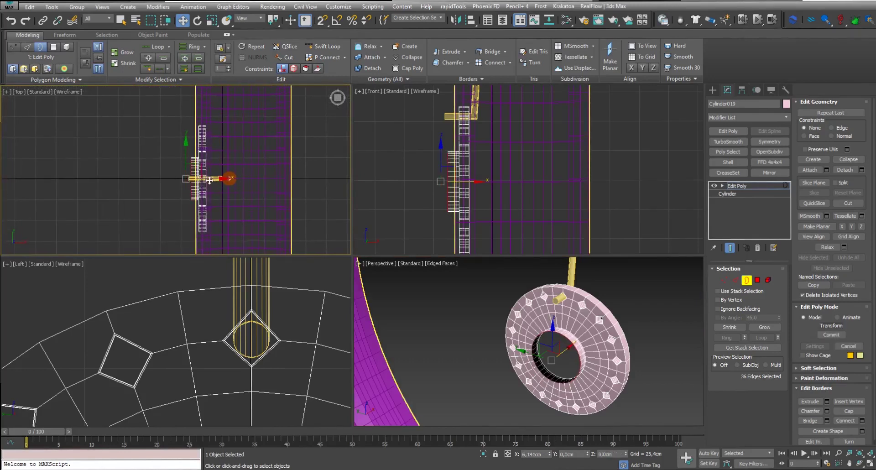
Scale the sleeve's end border to size.
mouse_move(545, 320)
middle_mouse_down()
mouse_move(533, 315)
mouse_move(526, 367)
mouse_move(577, 383)
mouse_move(581, 370)
middle_mouse_up()
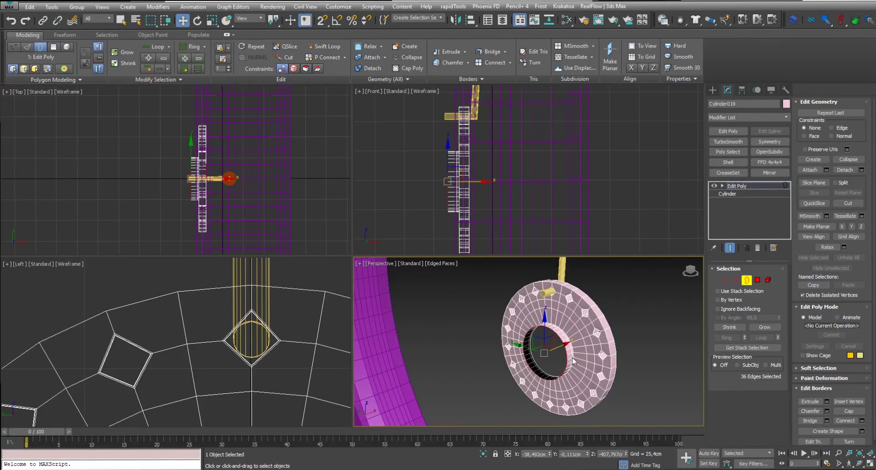
key("r")
left_click(546, 350)
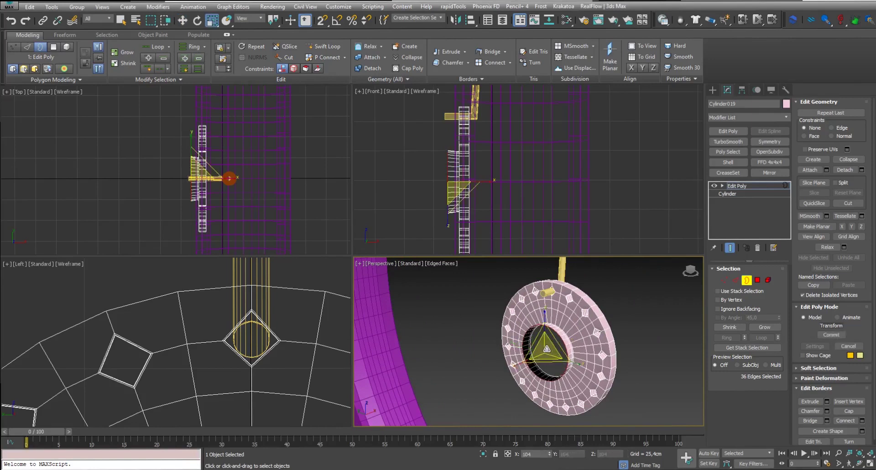
left_click_drag(545, 352, 544, 378)
scroll(543, 377, "down", 3)
scroll(548, 370, "down", 2)
scroll(552, 365, "up", 3)
scroll(550, 365, "down", 3)
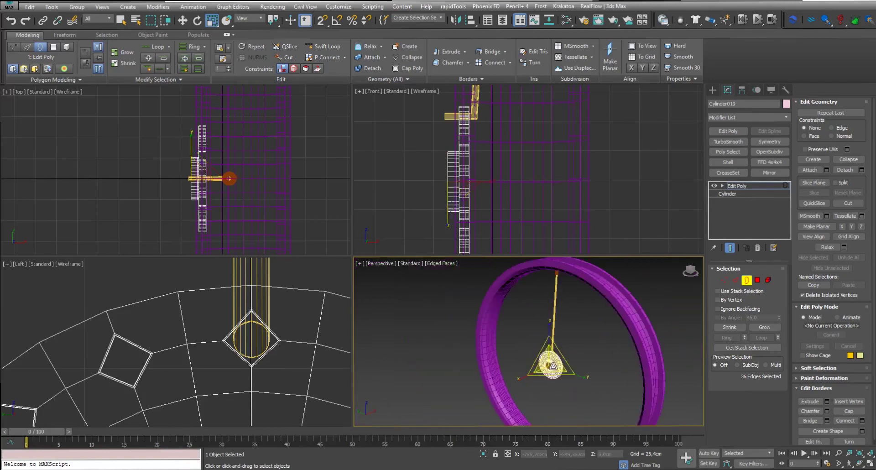
mouse_move(550, 365)
middle_mouse_down("alt")
mouse_move(539, 372)
mouse_move(552, 379)
mouse_move(536, 365)
middle_mouse_up("alt")
scroll(557, 383, "up", 5)
scroll(532, 359, "up", 5)
Move the sleeve's end border further along X.
key("w")
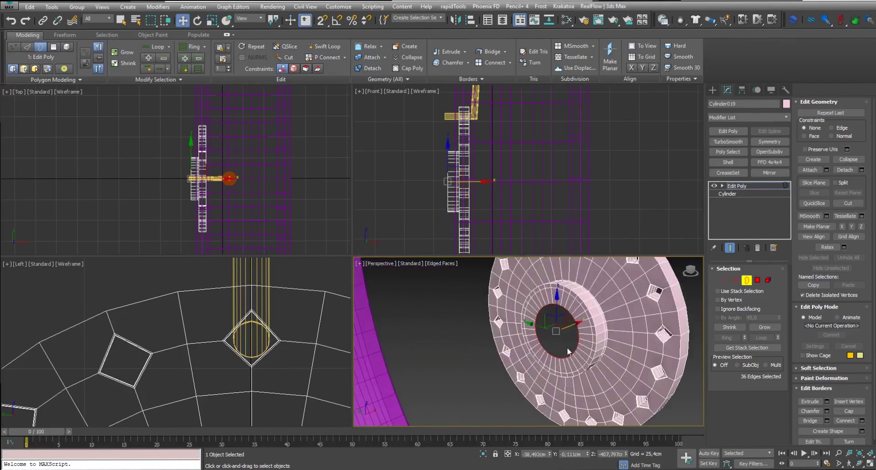
left_click_drag(571, 325, 591, 338)
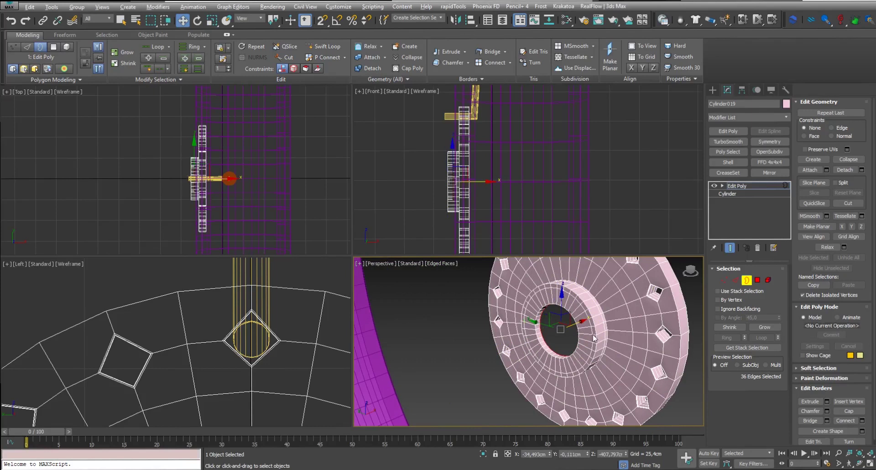
middle_click_drag(593, 337, 554, 350, "alt")
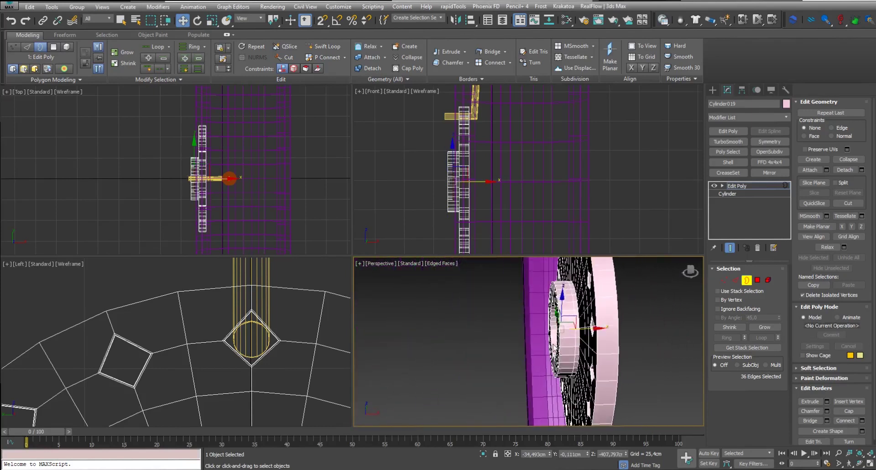
Extrude the end border far along X into a long axle tube, trimming its length in Top view.
key("ctrl+z")
left_click_drag(574, 329, 694, 335, "shift")
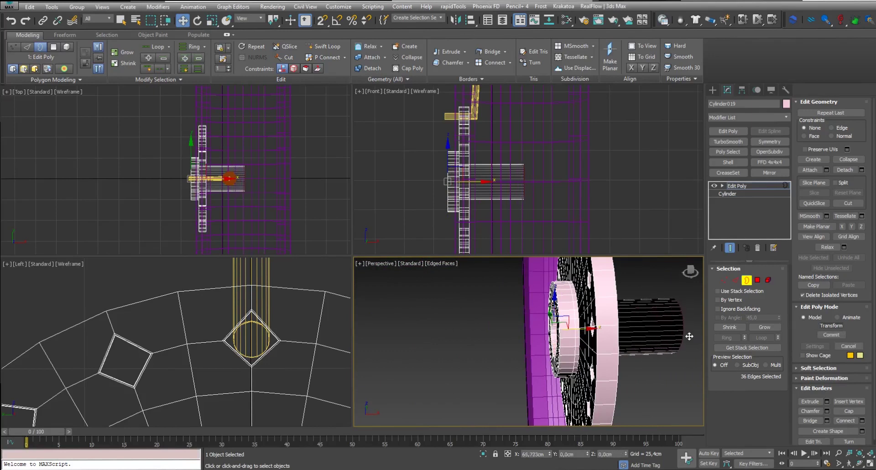
middle_click_drag(278, 190, 267, 199)
scroll(241, 194, "up", 2)
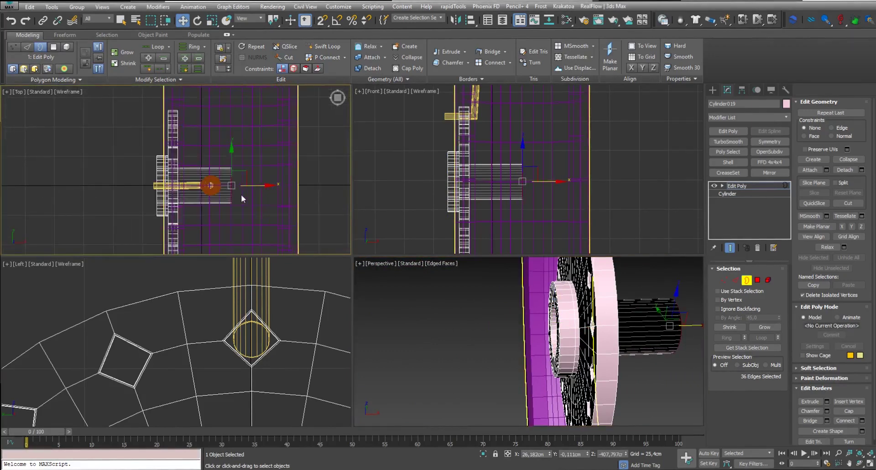
scroll(241, 195, "up", 2)
left_click_drag(251, 185, 252, 193, "shift")
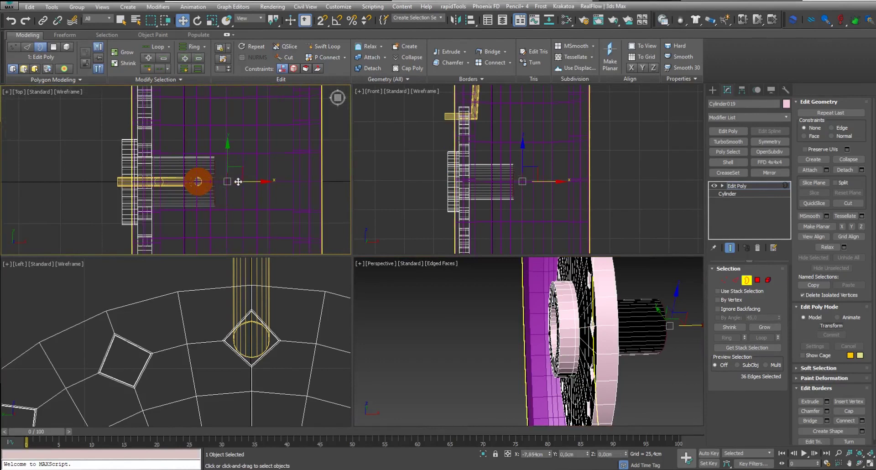
left_click_drag(252, 193, 250, 193, "shift")
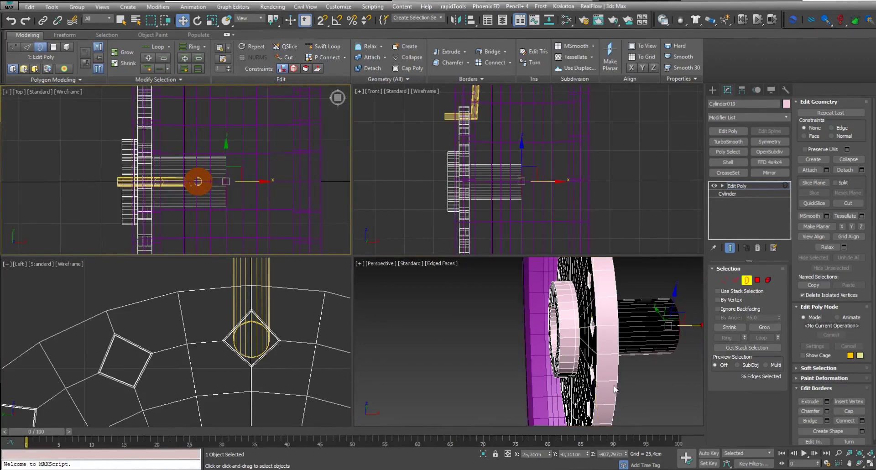
mouse_move(657, 380)
middle_mouse_down("alt")
mouse_move(678, 363)
mouse_move(565, 398)
middle_mouse_up("alt")
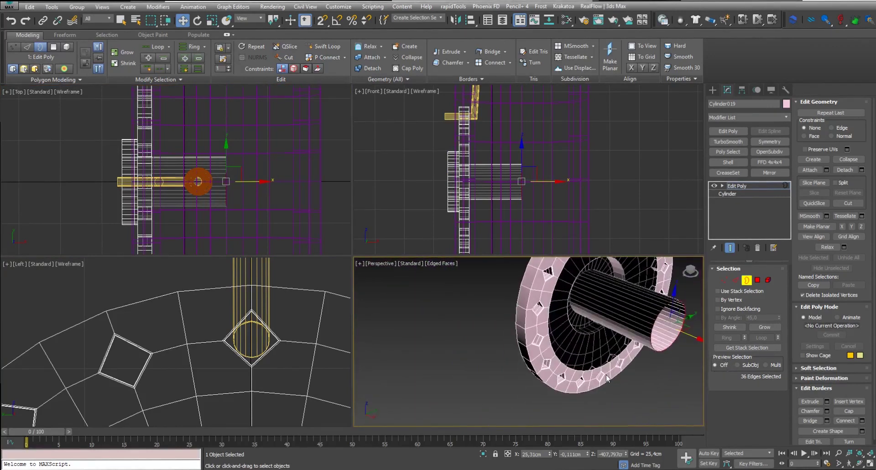
scroll(567, 390, "down", 3)
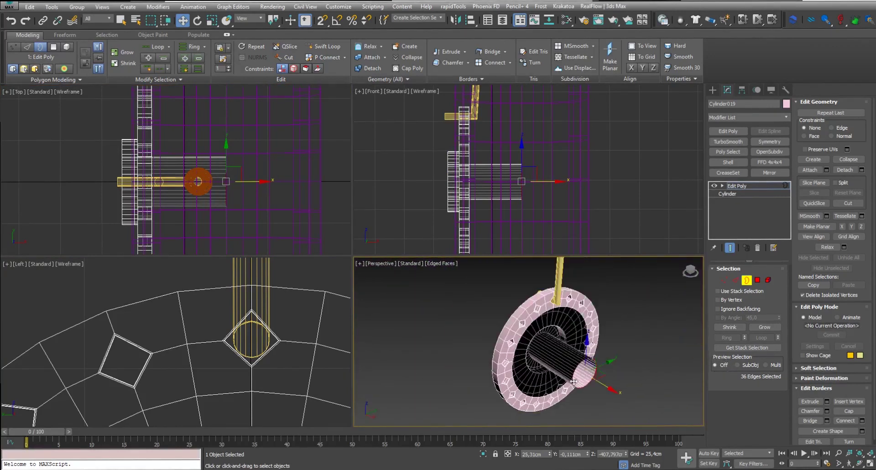
left_click(618, 325)
scroll(539, 326, "up", 3)
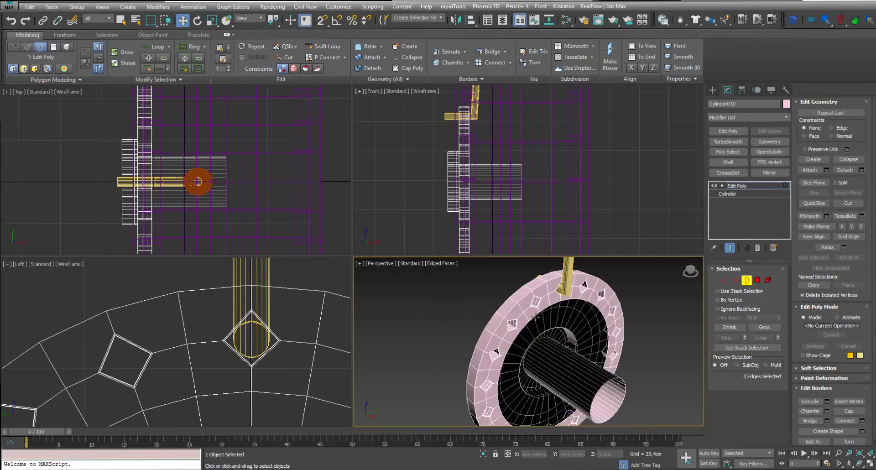
Select the inner hole edge loop and scale it down to 70%.
double_click(533, 316)
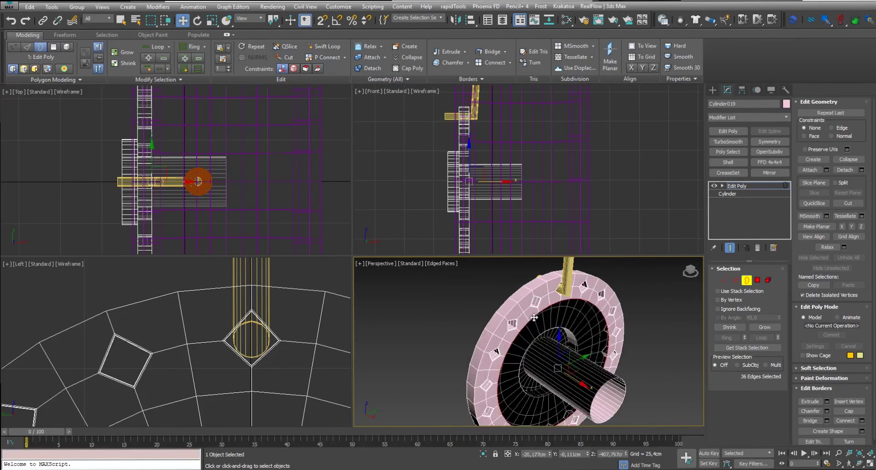
key("e")
key("r")
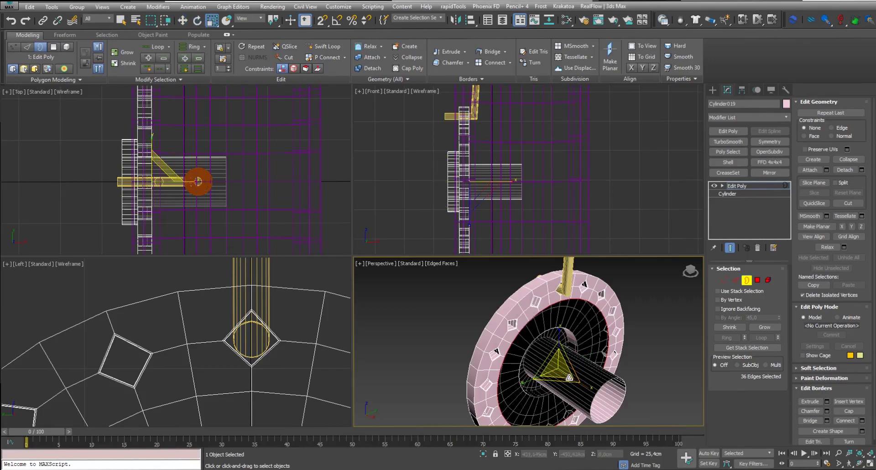
left_click_drag(553, 365, 552, 371)
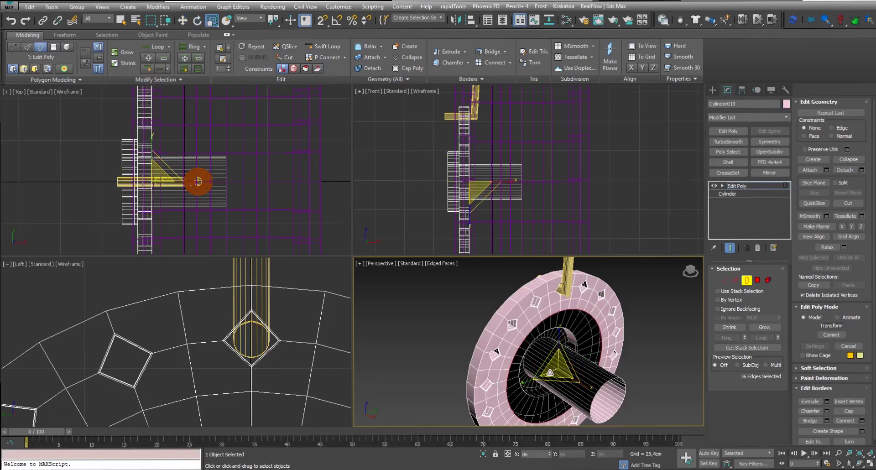
mouse_move(550, 373)
left_mouse_down()
mouse_move(559, 387)
mouse_move(553, 407)
left_mouse_up()
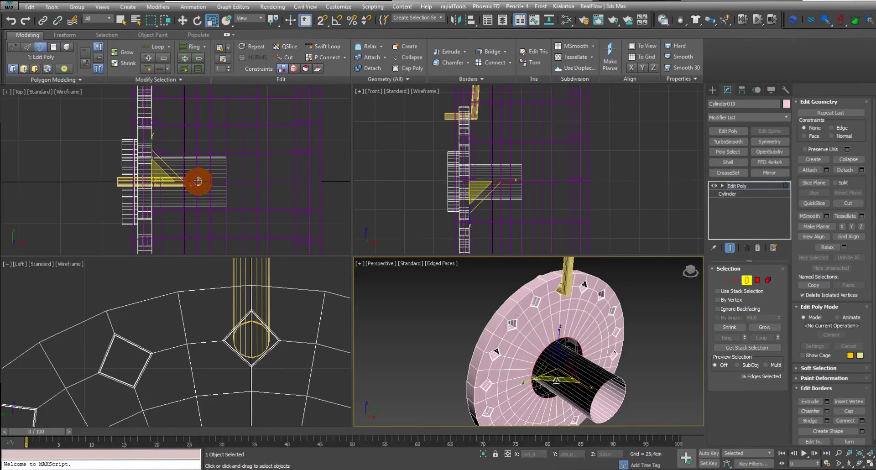
key("w")
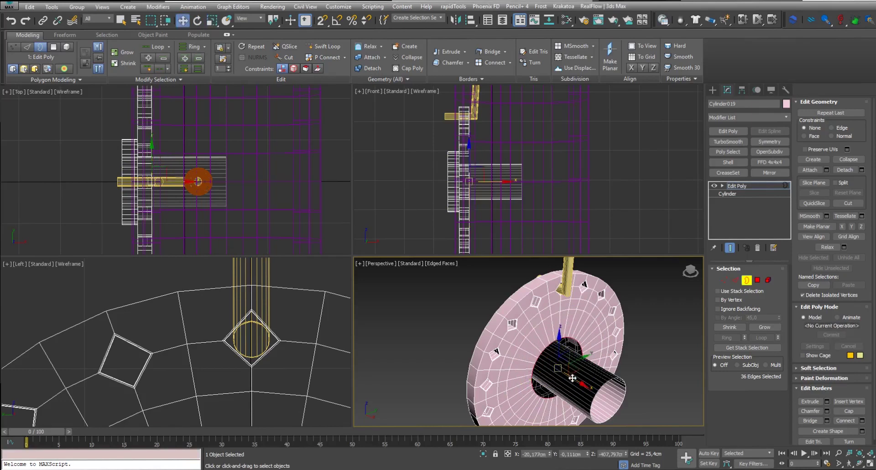
Extrude the loop along X into a new tube segment and add OpenSubdiv smoothing.
left_click_drag(572, 379, 620, 412)
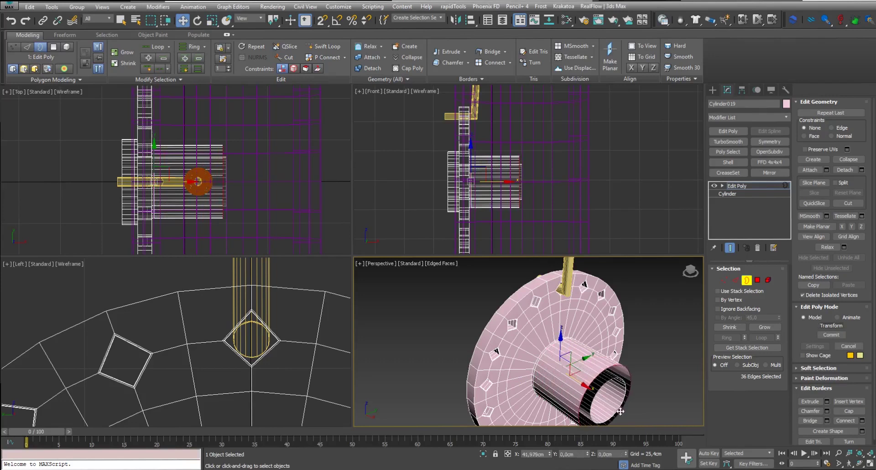
left_click_drag(620, 411, 623, 411, "shift")
key("shift+z")
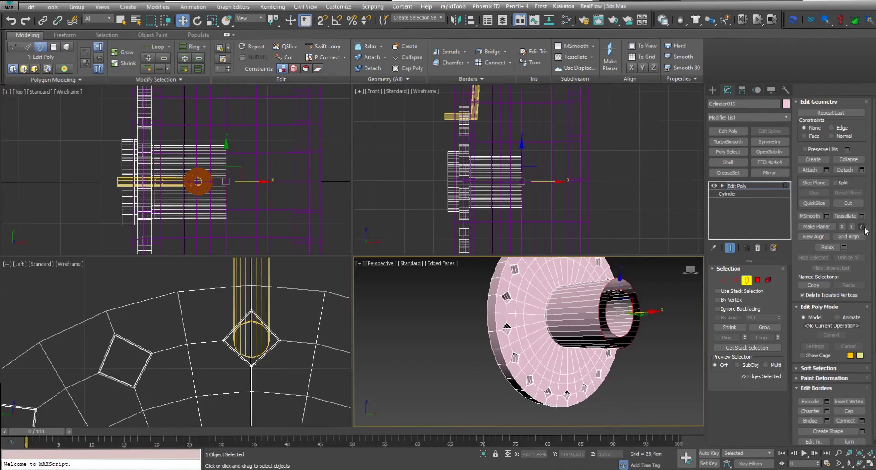
middle_click_drag(631, 326, 638, 369, "alt")
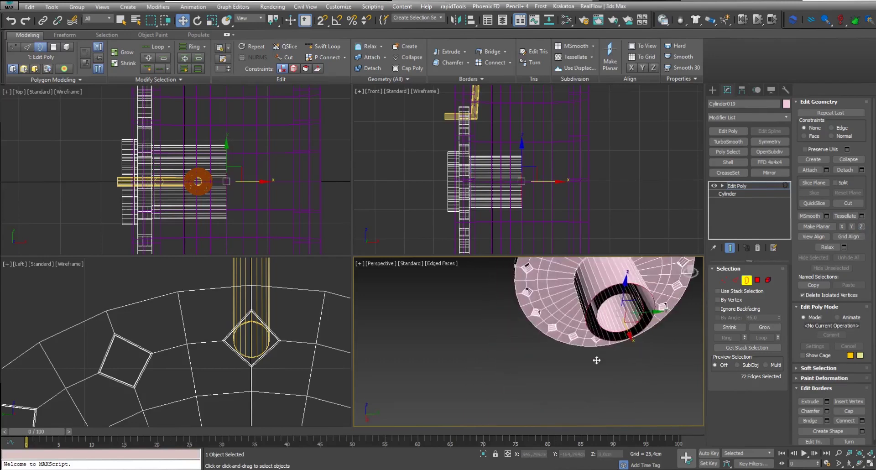
left_click(586, 393)
key("shift+z")
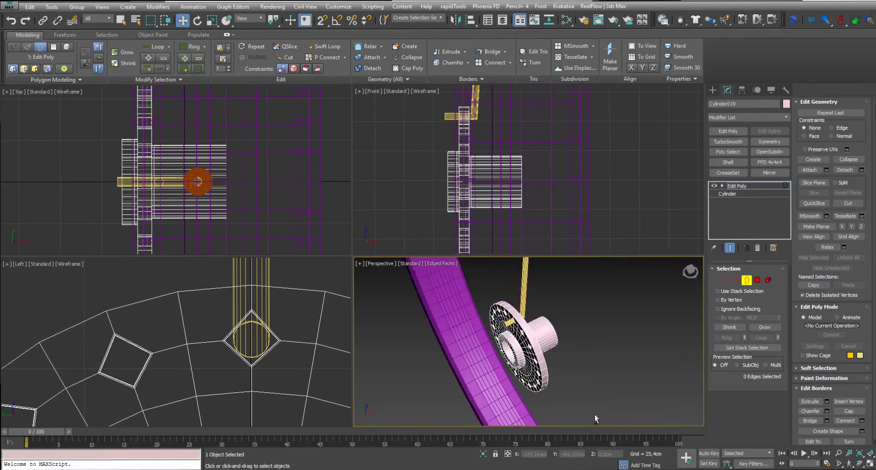
left_click(760, 150)
mouse_move(581, 352)
middle_mouse_down("alt")
mouse_move(633, 341)
mouse_move(609, 324)
mouse_move(498, 392)
mouse_move(611, 282)
middle_mouse_up("alt")
scroll(608, 325, "up", 5)
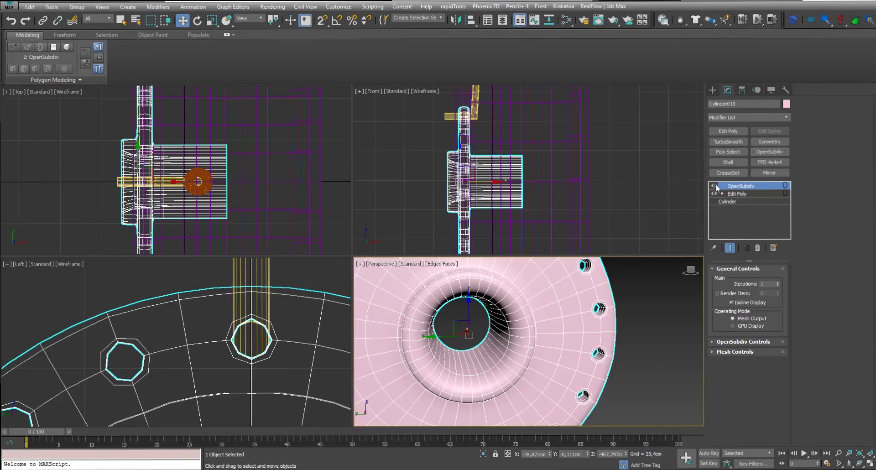
left_click(714, 186)
middle_click_drag(508, 332, 507, 345, "alt")
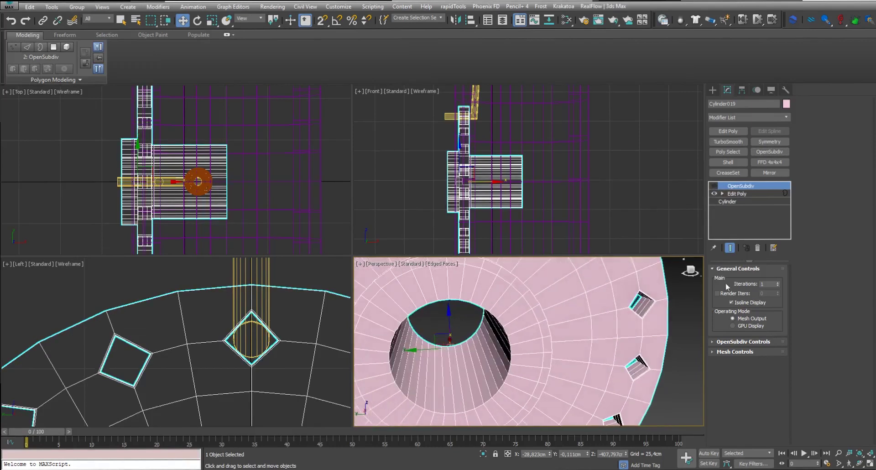
left_click(758, 247)
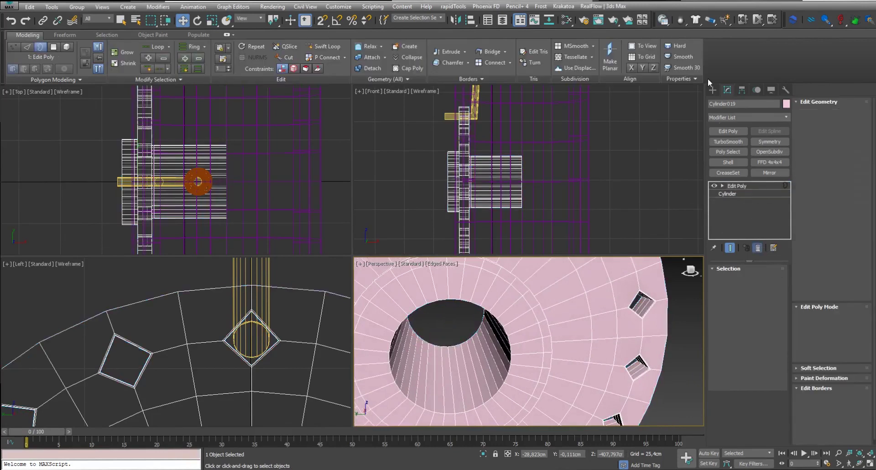
Select the bore's edge loop and chamfer it by 0.888 cm.
left_click(736, 279)
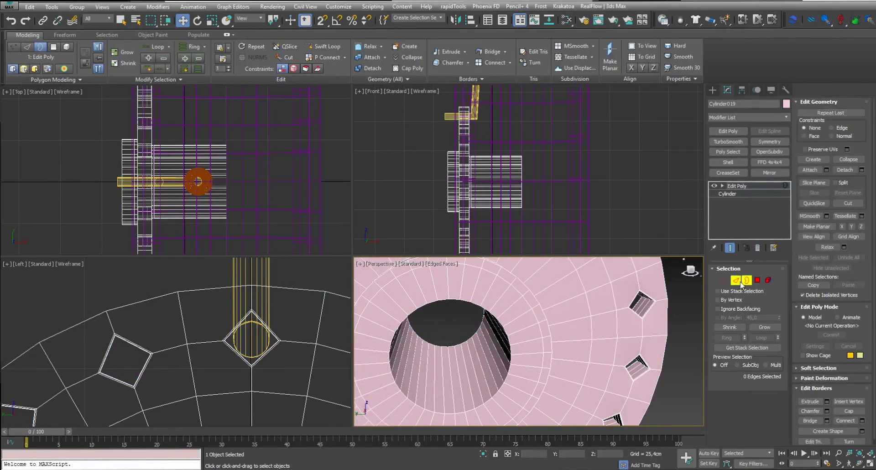
left_click(501, 326)
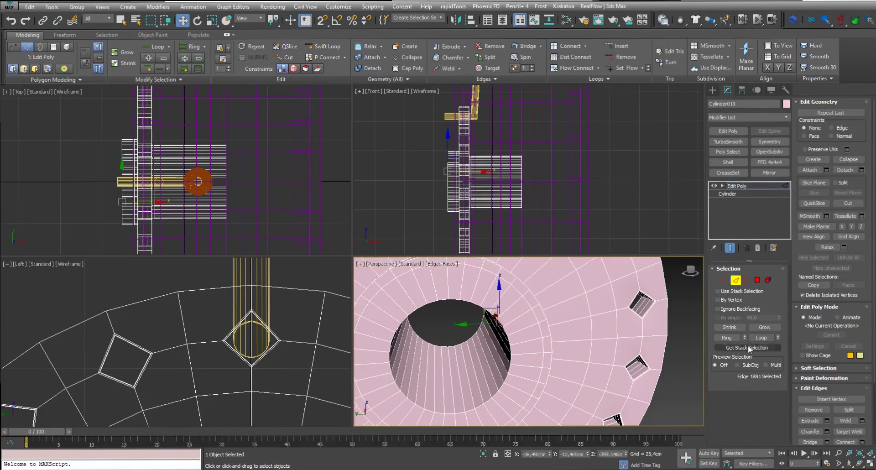
left_click(761, 337)
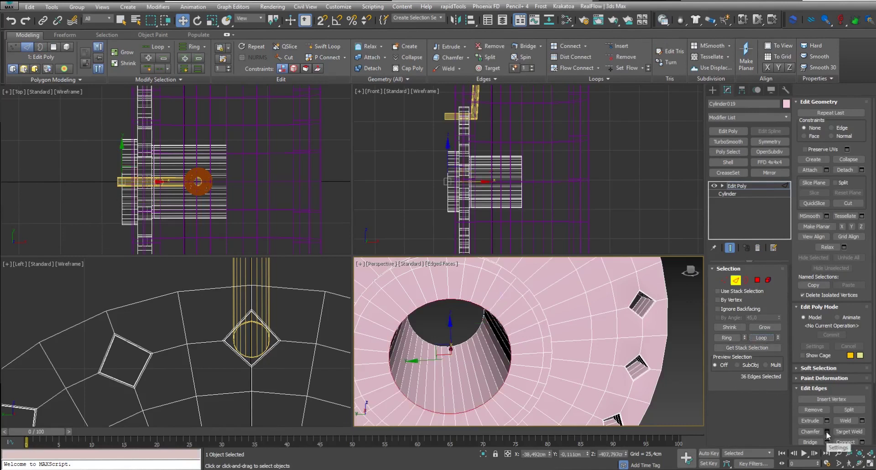
left_click(826, 432)
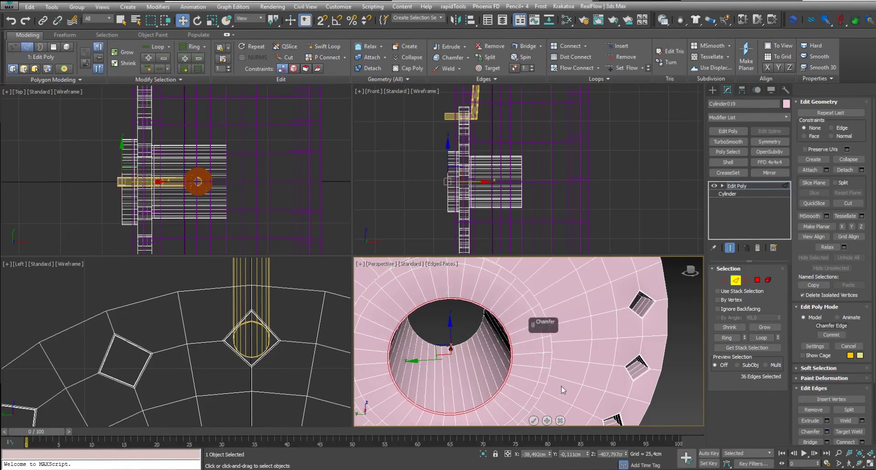
middle_click_drag(561, 386, 549, 395)
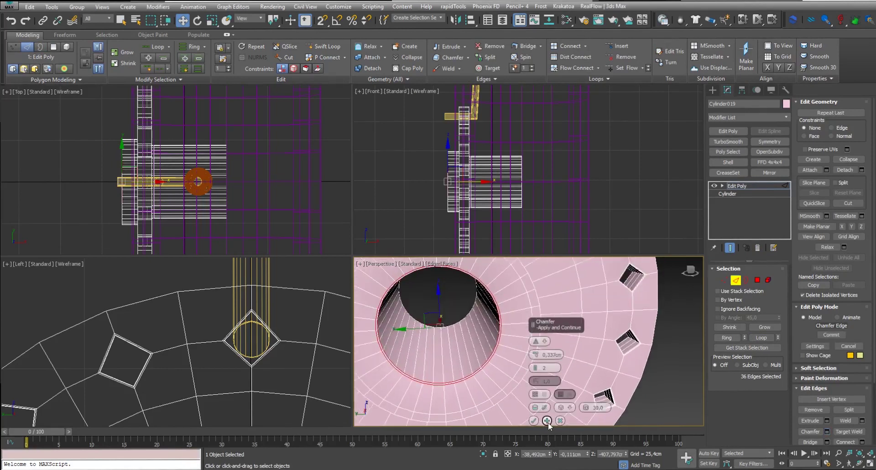
middle_click_drag(463, 334, 445, 330, "alt")
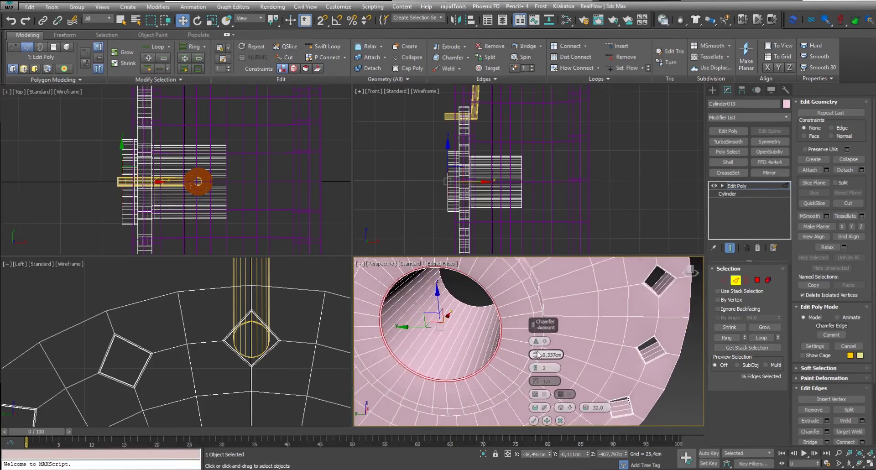
left_click_drag(536, 349, 538, 350)
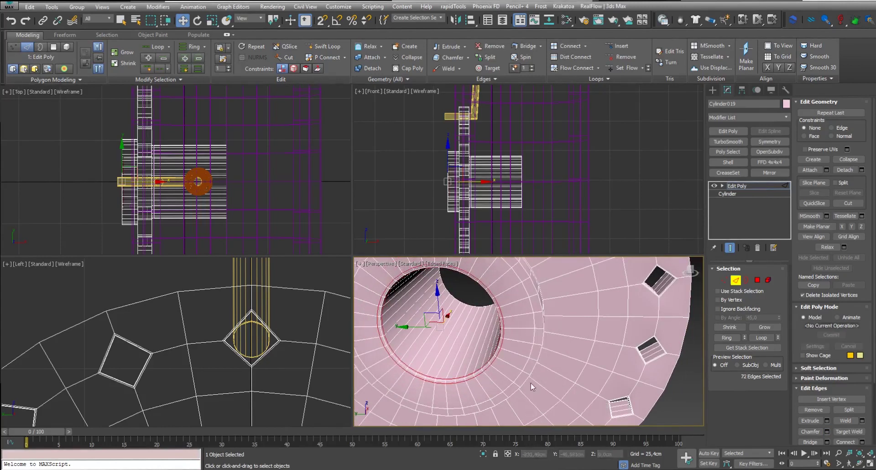
key("Return")
Check the chamfer with an OpenSubdiv preview, then remove it.
middle_click_drag(526, 383, 507, 360, "alt")
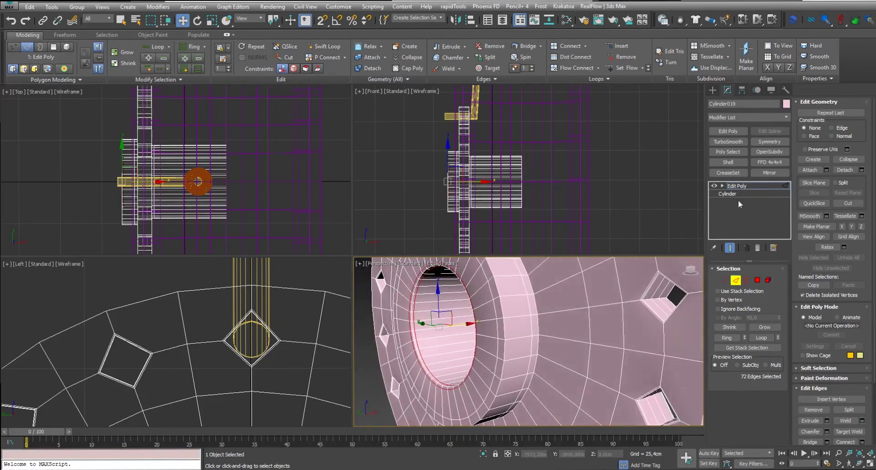
left_click(762, 151)
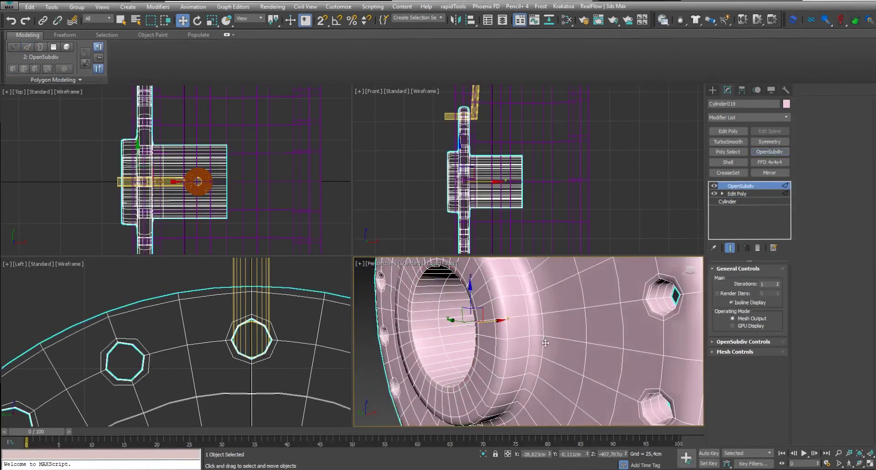
scroll(544, 346, "down", 3)
middle_click_drag(543, 346, 525, 365, "alt")
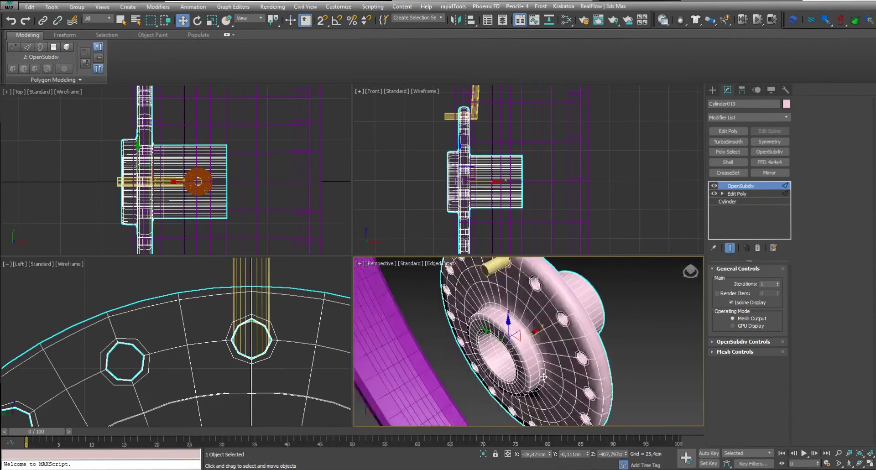
left_click(759, 248)
mouse_move(667, 291)
middle_mouse_down("alt")
mouse_move(623, 332)
mouse_move(614, 323)
mouse_move(588, 334)
middle_mouse_up("alt")
scroll(570, 347, "up", 5)
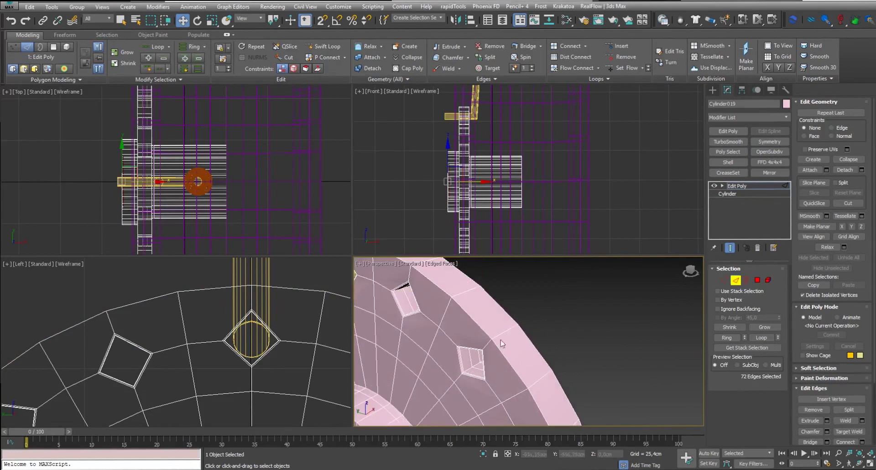
Select the 36 outer rim faces via an edge ring converted to polygons.
left_click(498, 333)
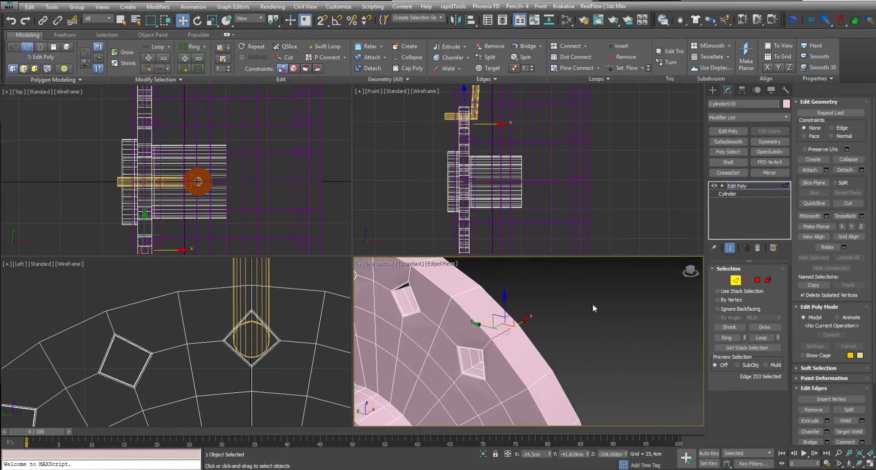
left_click(726, 337)
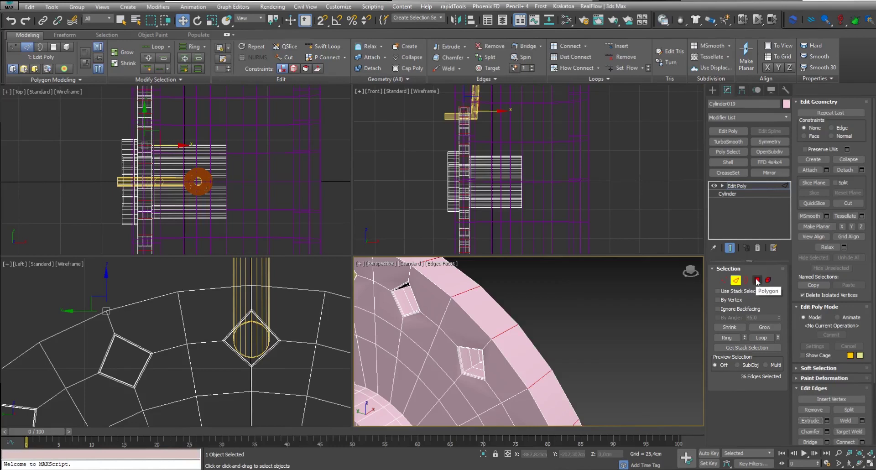
left_click(757, 280, "ctrl")
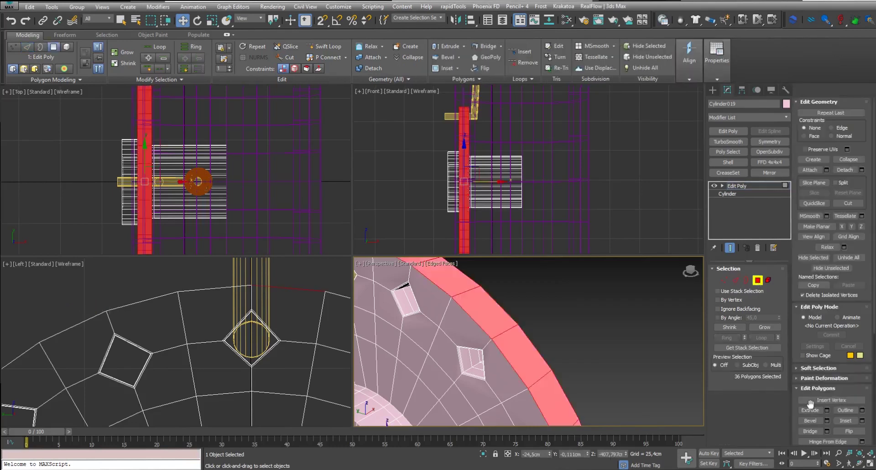
Extrude the rim faces 2.203 cm along Local Normals.
left_click(811, 410)
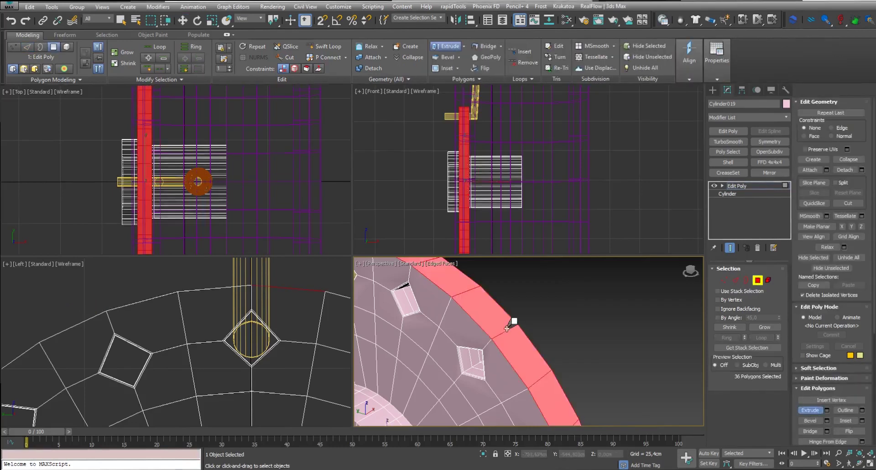
left_click(827, 410)
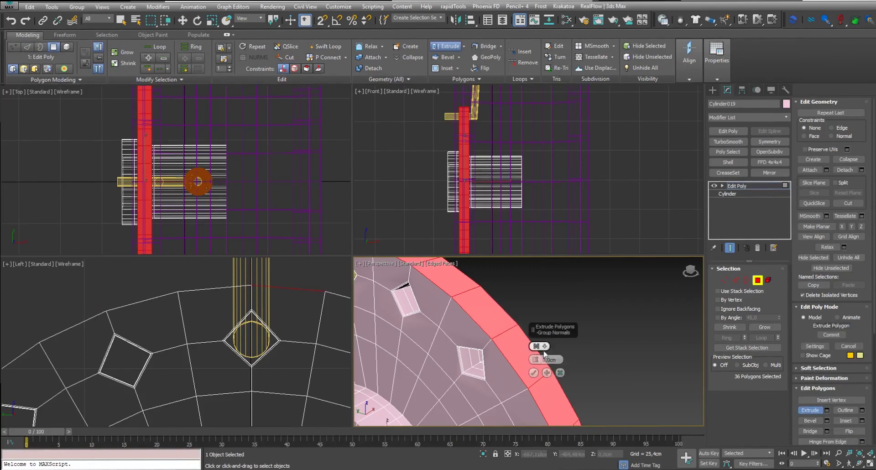
left_click(540, 345)
left_click(567, 361)
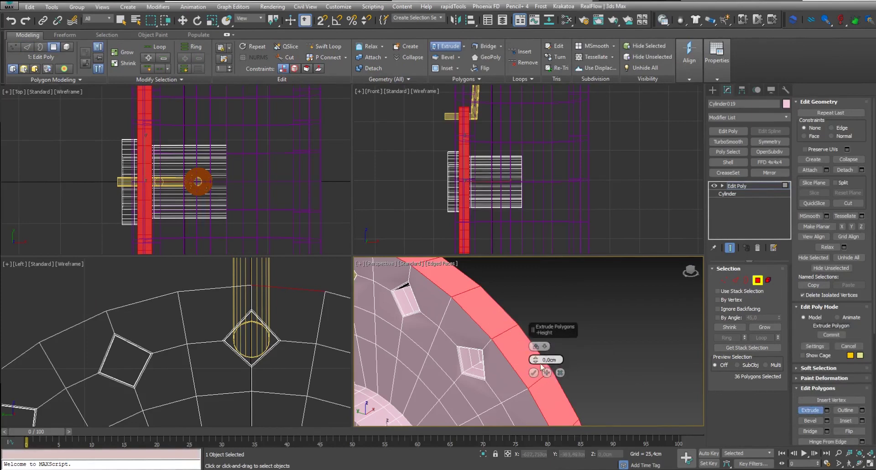
left_click_drag(535, 358, 536, 355)
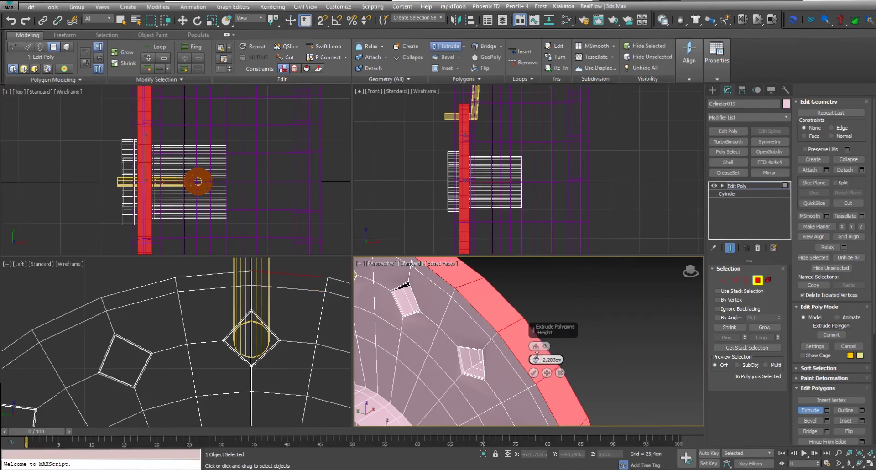
middle_click_drag(511, 319, 485, 301, "alt")
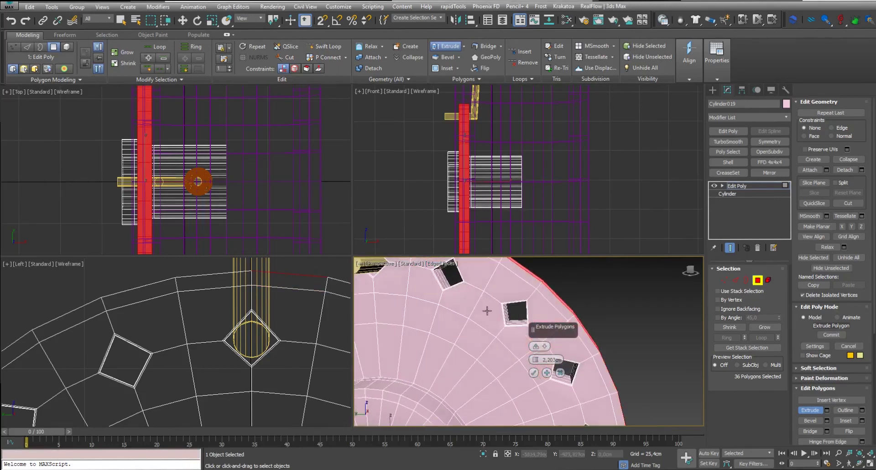
left_click(533, 373)
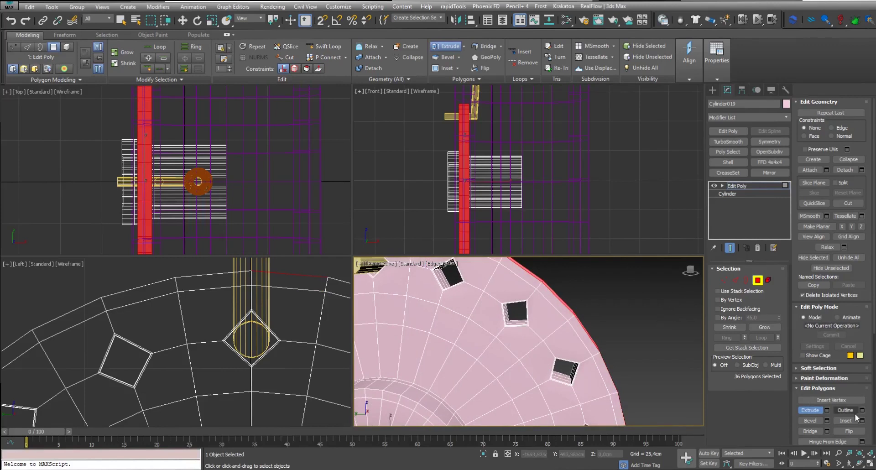
key("w")
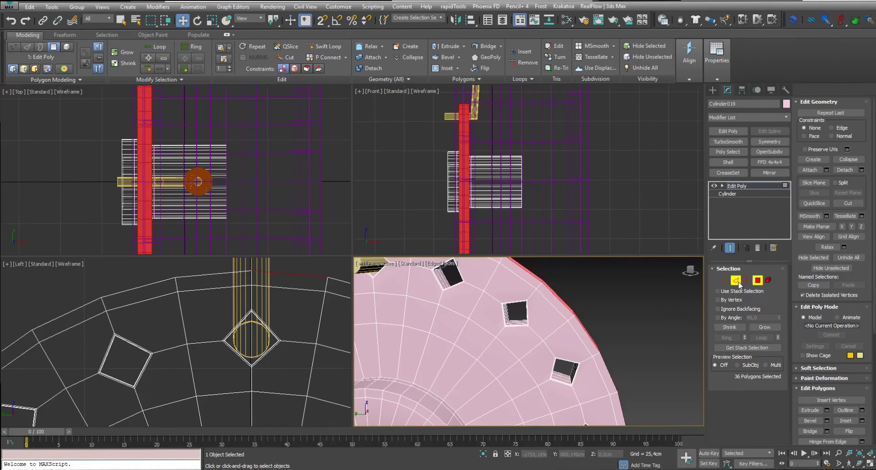
Select the full edge loop around the rim's outer edge.
left_click(737, 281)
middle_click_drag(606, 345, 630, 346, "alt")
left_click(629, 346)
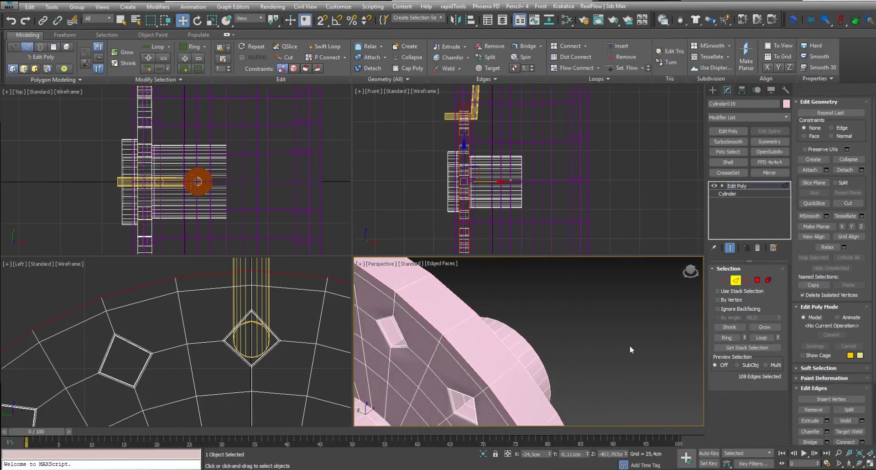
left_click(481, 378)
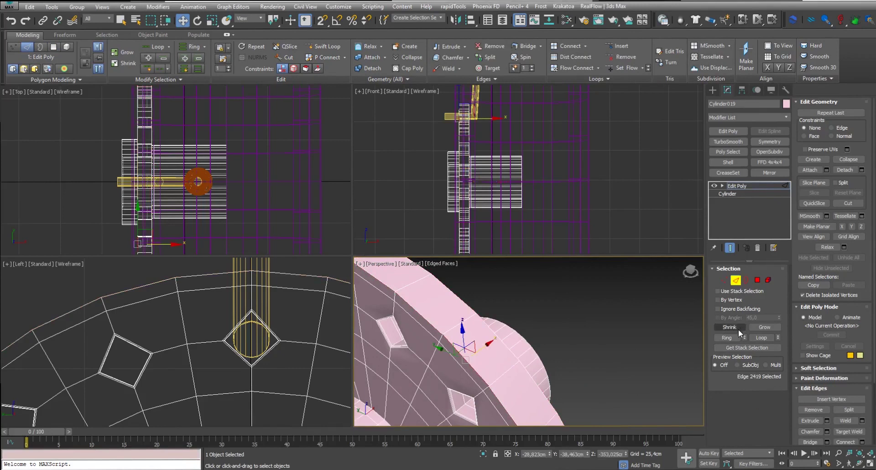
left_click(508, 351, "ctrl")
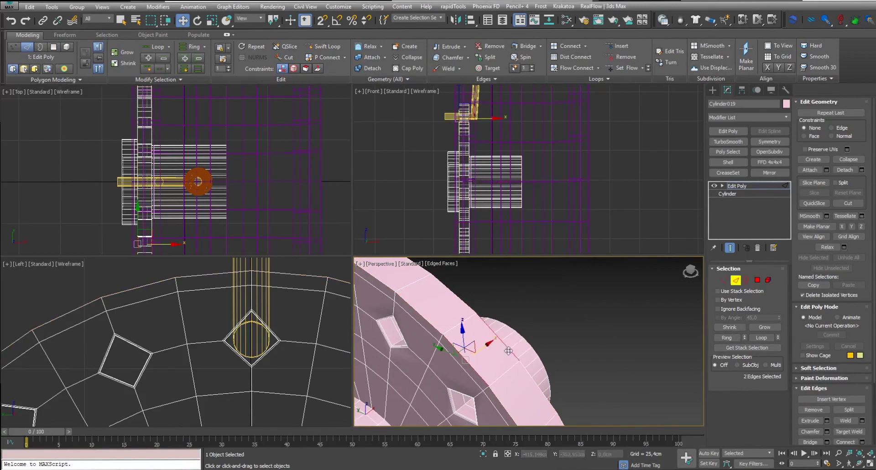
left_click(761, 337)
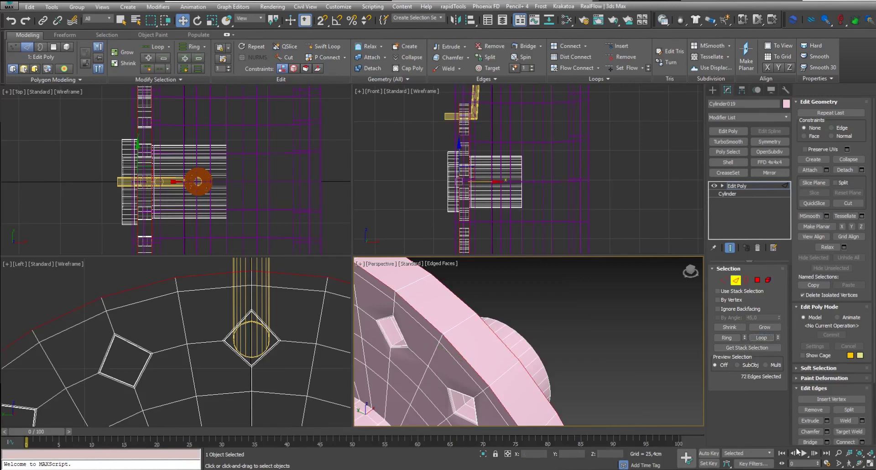
Chamfer the rim edge loop with a very thin 0,025cm amount.
left_click(827, 431)
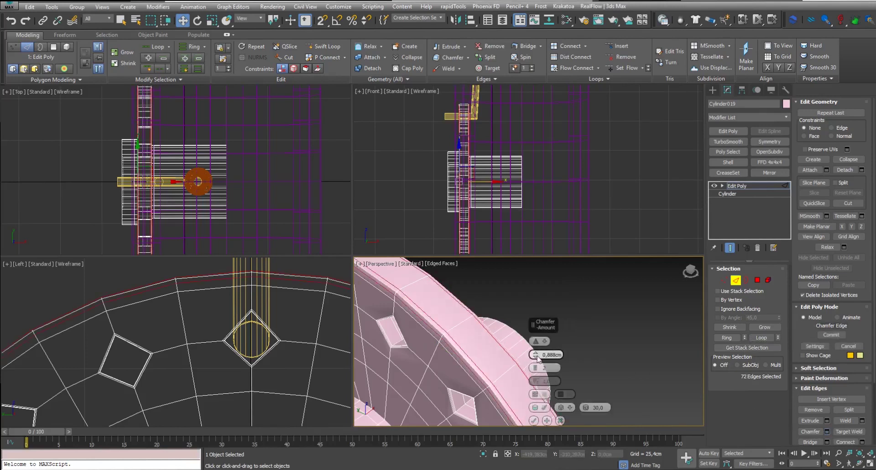
right_click(537, 356)
left_click_drag(536, 358, 538, 355)
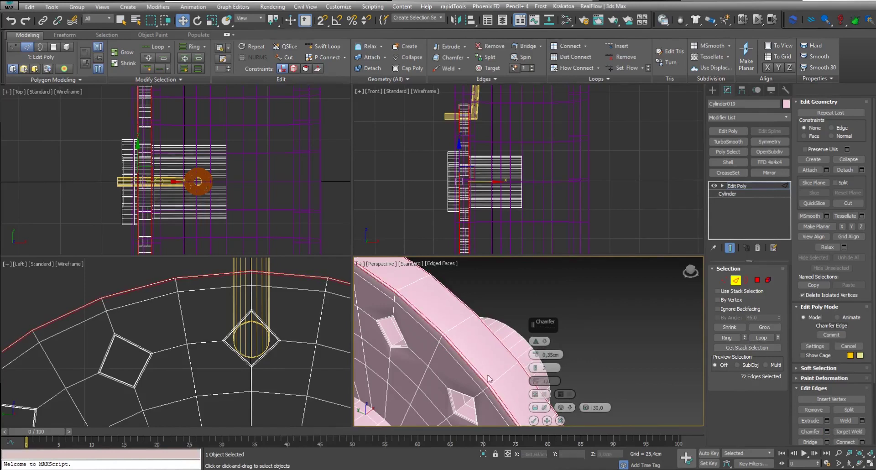
scroll(533, 410, "up", 3)
left_click(534, 421)
left_click(595, 336)
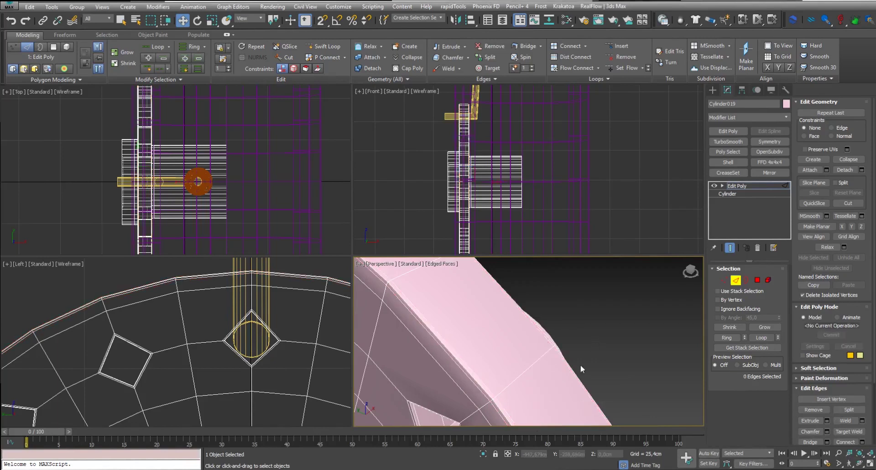
scroll(581, 365, "down", 3)
scroll(580, 365, "down", 3)
scroll(574, 367, "down", 2)
scroll(574, 366, "down", 4)
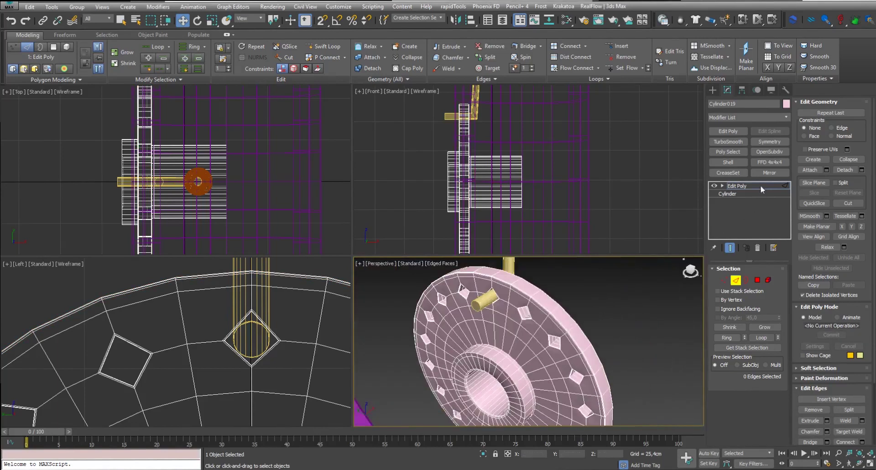
Preview OpenSubdiv smoothing on the disc, delete it again, and enter Border mode.
left_click(770, 152)
mouse_move(602, 377)
middle_mouse_down("alt")
mouse_move(510, 378)
mouse_move(500, 350)
mouse_move(610, 319)
mouse_move(546, 369)
middle_mouse_up("alt")
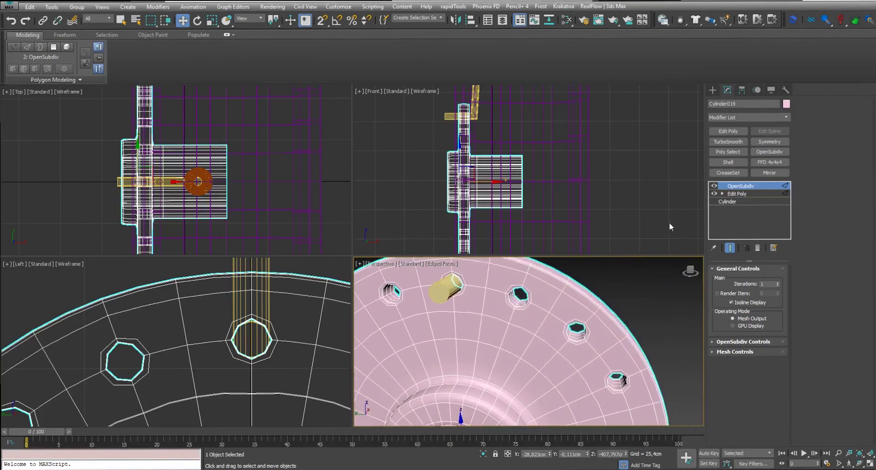
left_click(757, 248)
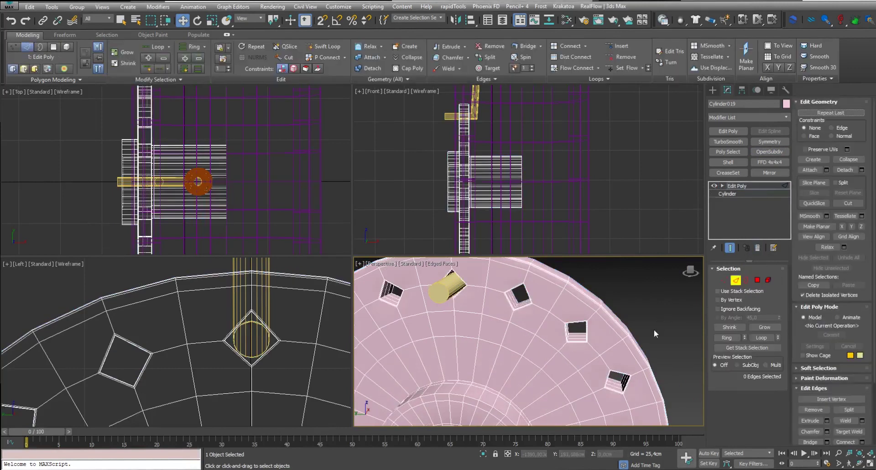
mouse_move(652, 336)
middle_mouse_down("alt")
mouse_move(551, 397)
mouse_move(663, 294)
middle_mouse_up("alt")
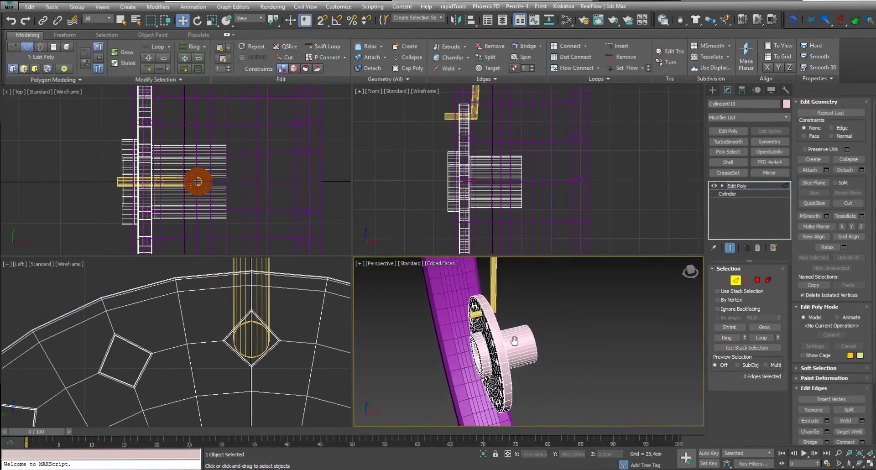
key("3")
key("3")
middle_click_drag(580, 348, 546, 334, "alt")
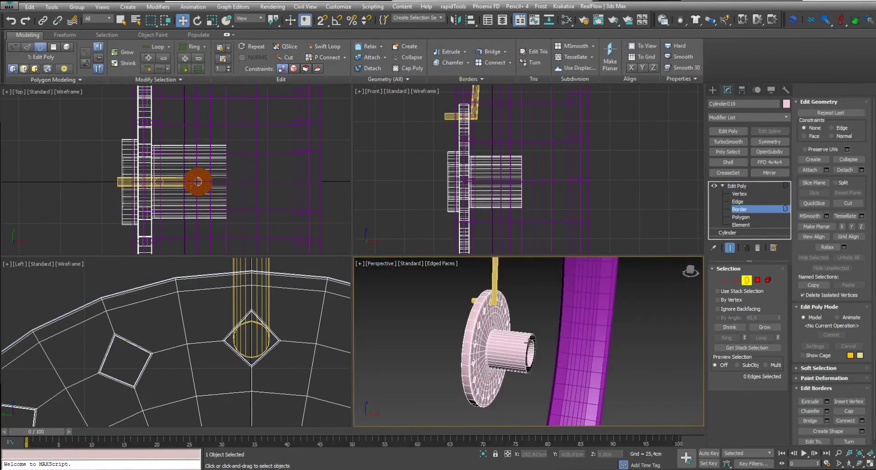
Isolate the hub and mirror it with a Symmetry modifier on Z, Flip off.
left_click(483, 454)
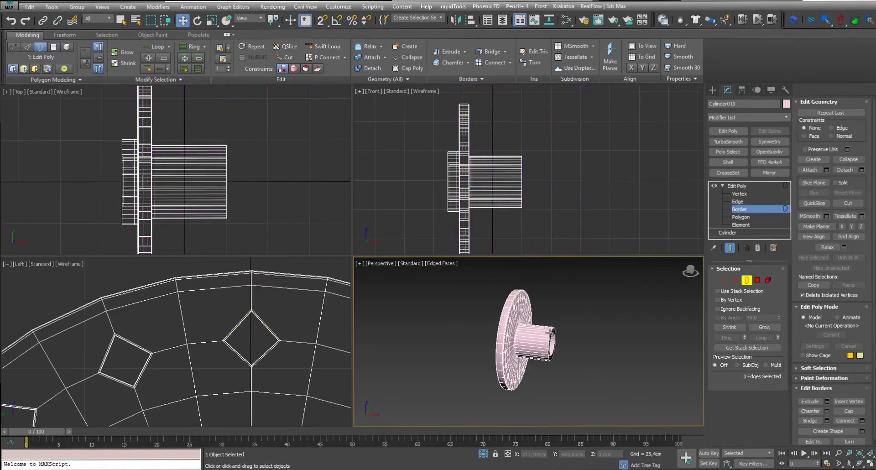
scroll(547, 333, "up", 3)
scroll(551, 363, "up", 2)
left_click(555, 317)
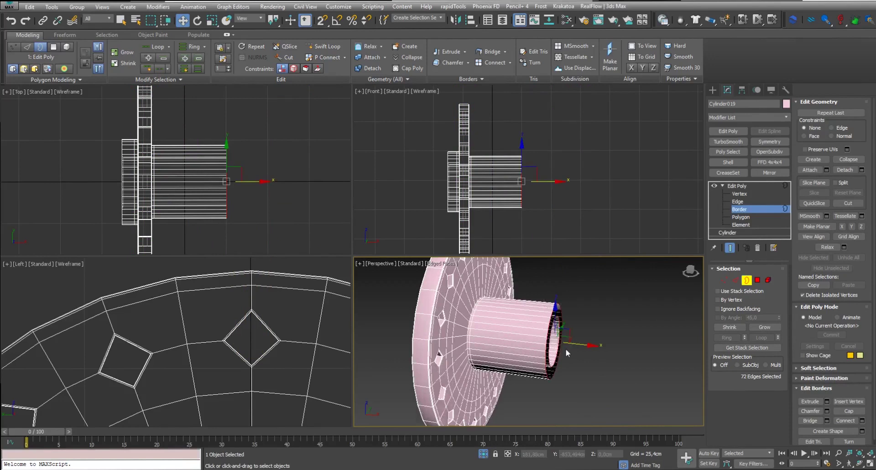
left_click(767, 141)
left_click(743, 286)
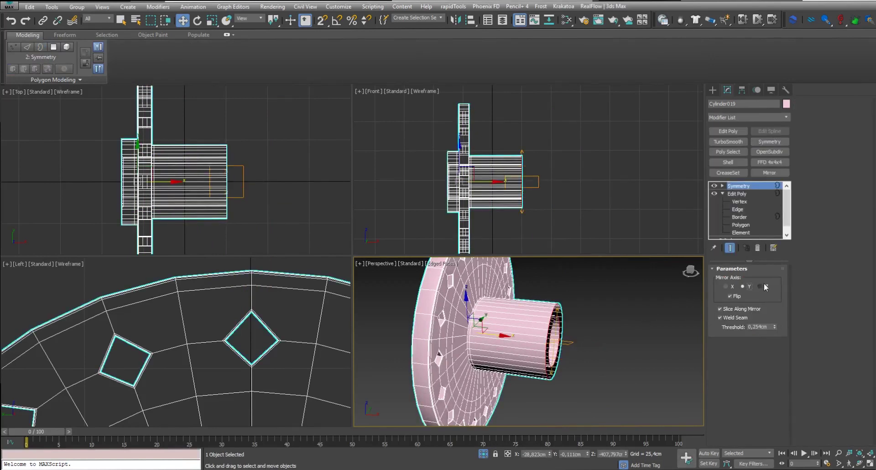
left_click(764, 286)
left_click(730, 295)
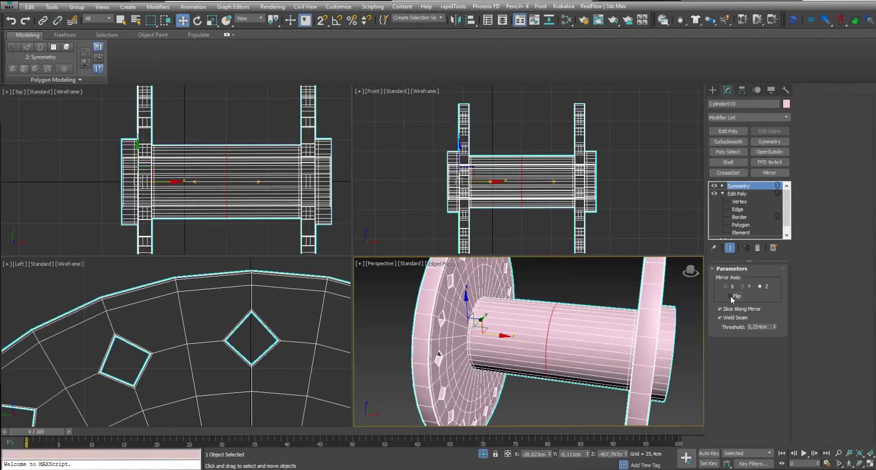
mouse_move(610, 353)
middle_mouse_down("alt")
mouse_move(621, 403)
mouse_move(621, 363)
middle_mouse_up("alt")
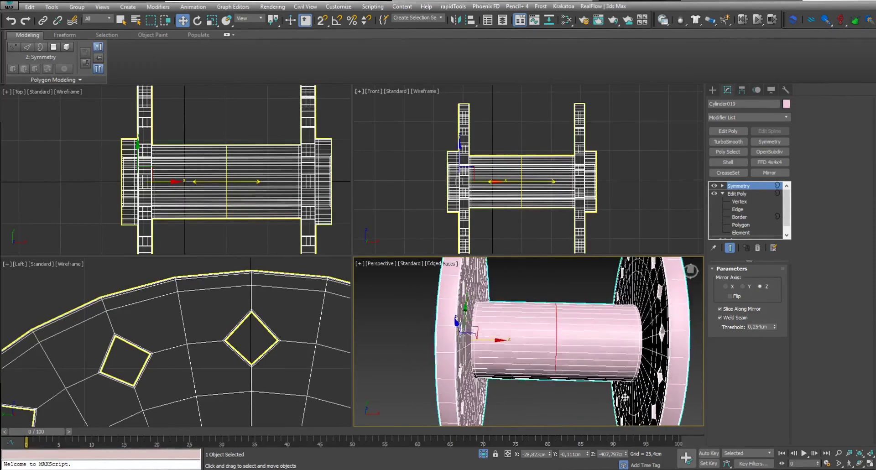
Add an Edit Poly modifier and centre the pivot to the object.
left_click(734, 132)
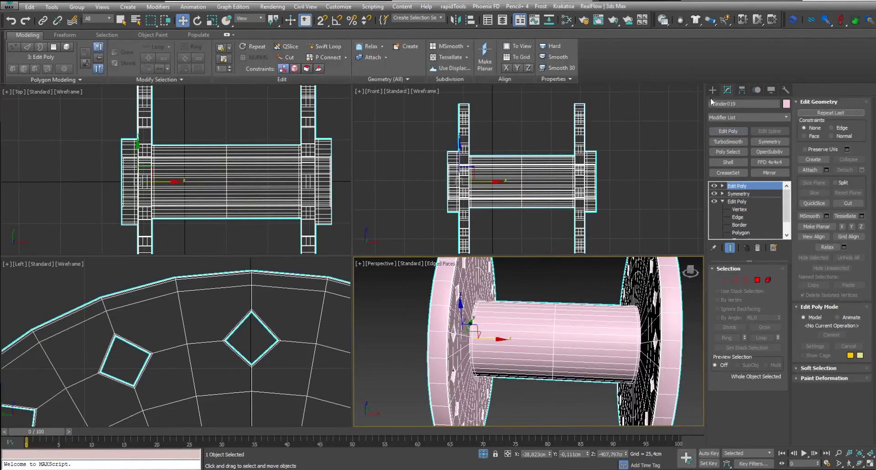
left_click(712, 90)
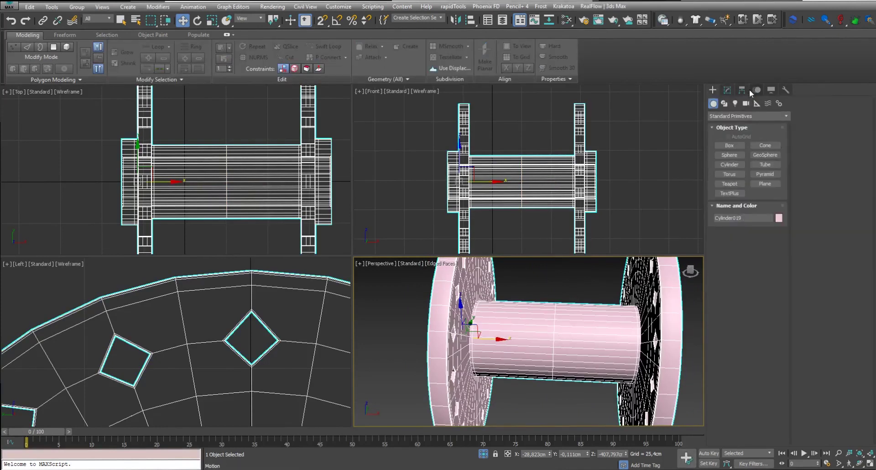
left_click(745, 90)
left_click(742, 151)
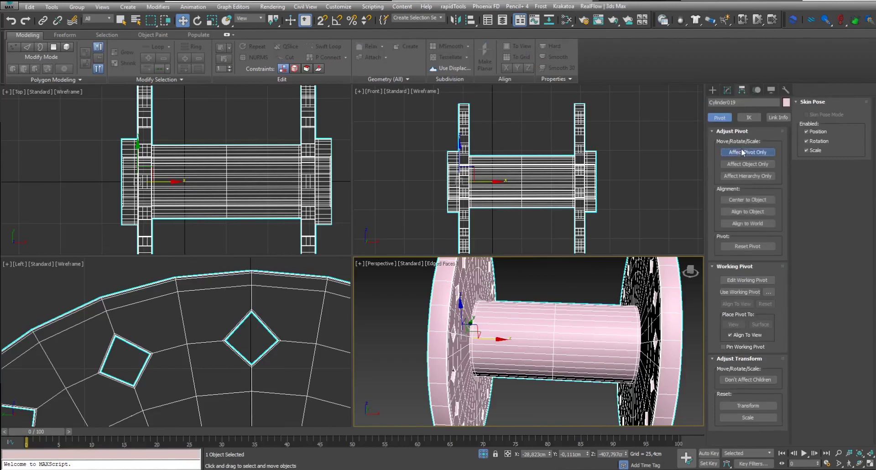
left_click(750, 205)
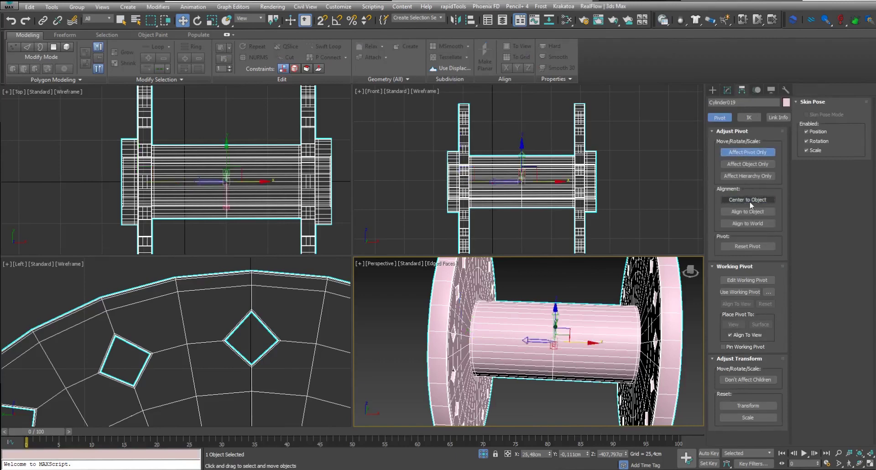
Align the axle's pivot to the world, then turn off Affect Pivot Only.
left_click(748, 223)
middle_click_drag(570, 347, 616, 338, "alt")
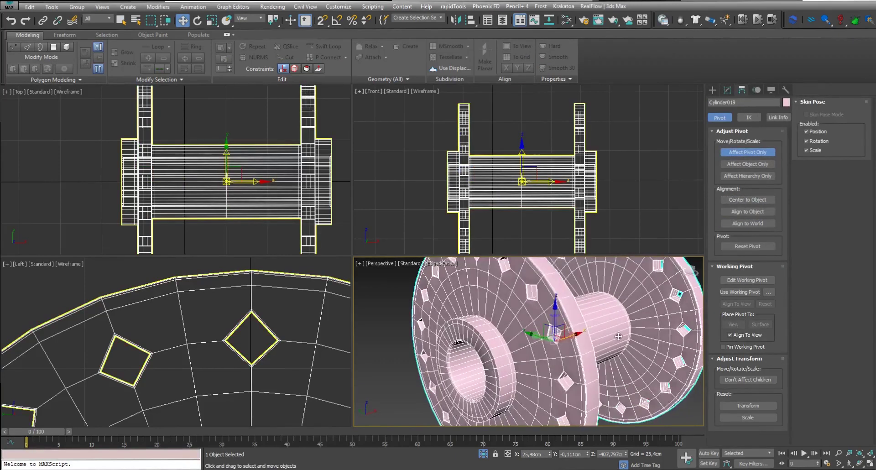
scroll(616, 338, "down", 5)
mouse_move(615, 338)
middle_mouse_down("alt")
mouse_move(523, 352)
mouse_move(661, 338)
middle_mouse_up("alt")
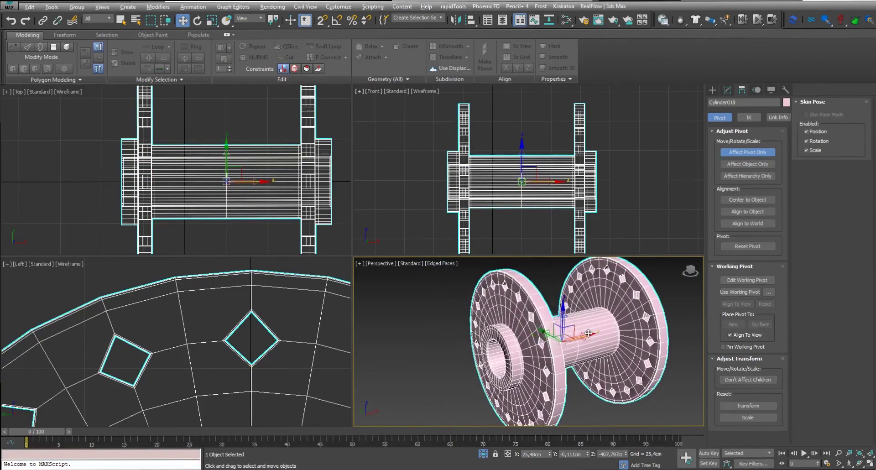
left_click(726, 151)
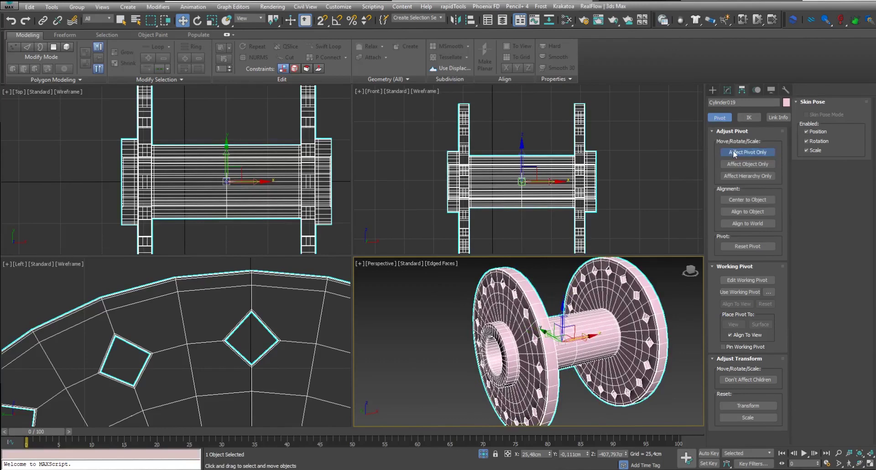
left_click(712, 90)
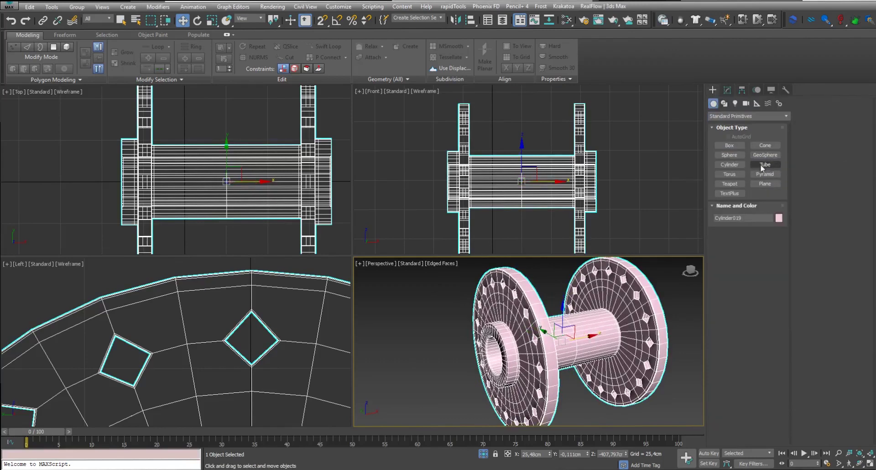
Add an OpenSubdiv modifier to the whole axle with Iterations set to 2.
left_click(728, 90)
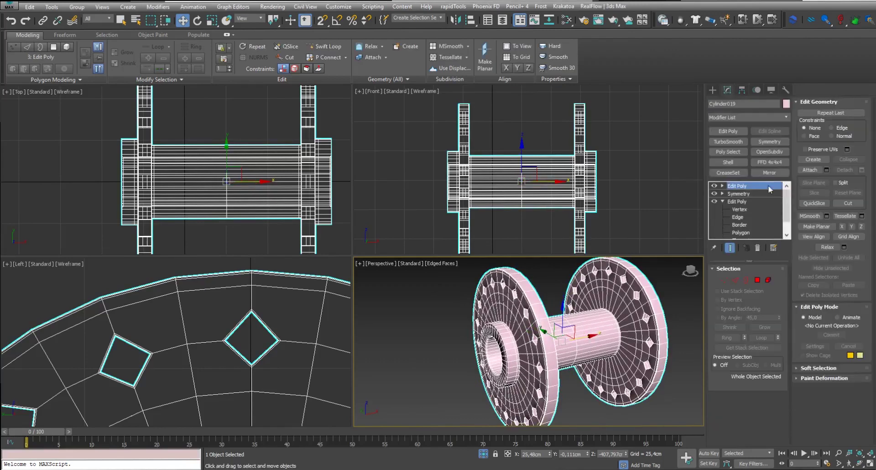
left_click(769, 152)
mouse_move(597, 349)
middle_mouse_down("alt")
mouse_move(652, 349)
mouse_move(645, 314)
middle_mouse_up("alt")
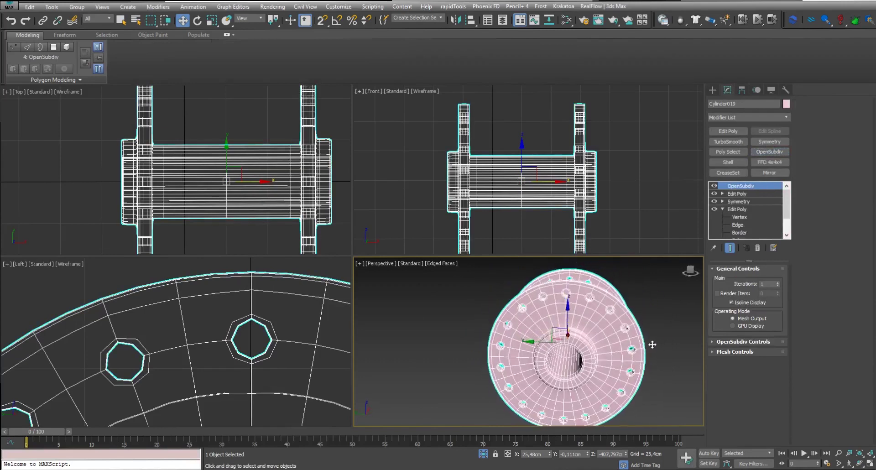
scroll(595, 308, "up", 3)
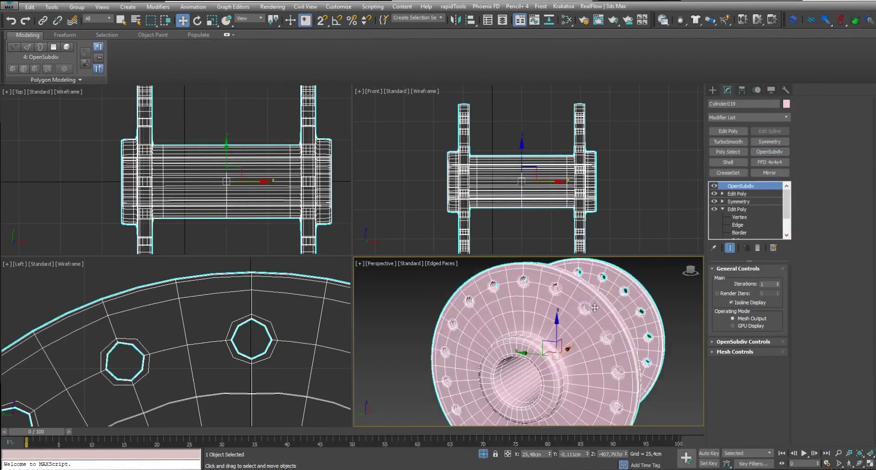
left_click(777, 283)
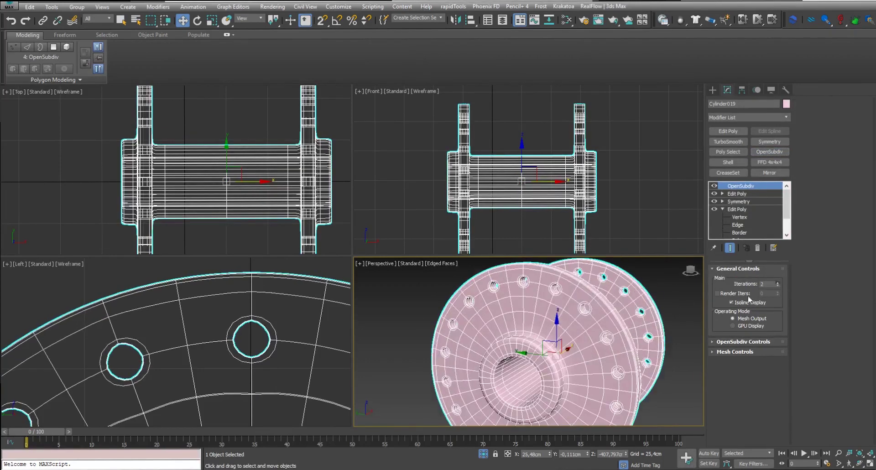
scroll(626, 309, "up", 2)
scroll(627, 309, "up", 4)
scroll(627, 309, "down", 3)
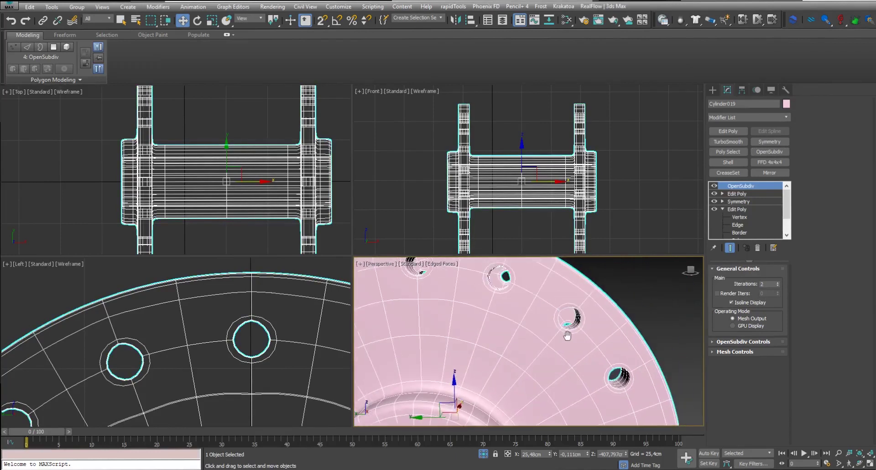
middle_click_drag(627, 309, 512, 348, "alt")
key("z")
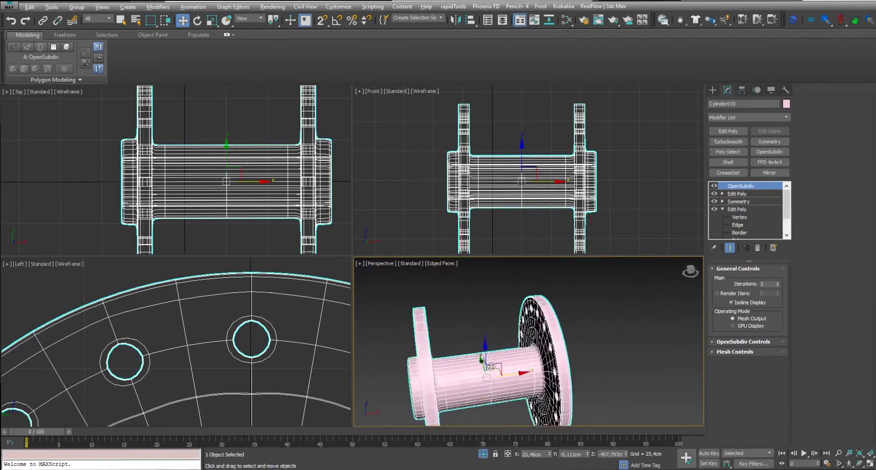
Remove OpenSubdiv and detach the right flange with half the shaft as a separate object.
left_click(757, 248)
left_click(722, 186)
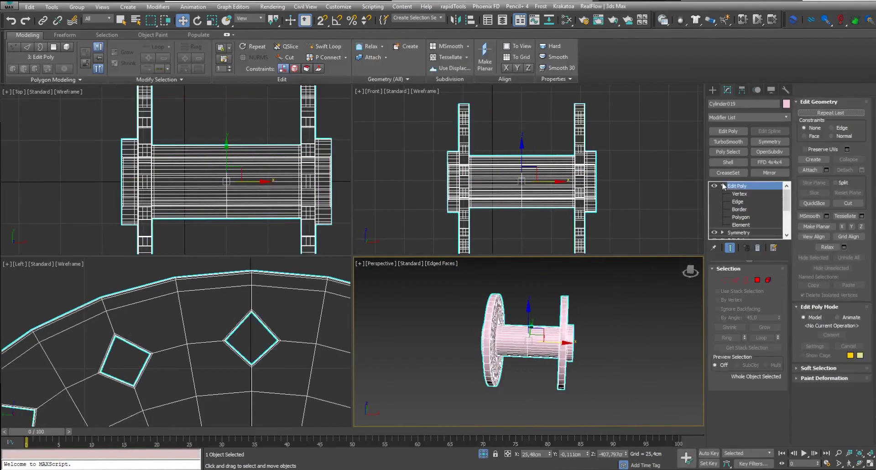
left_click(741, 217)
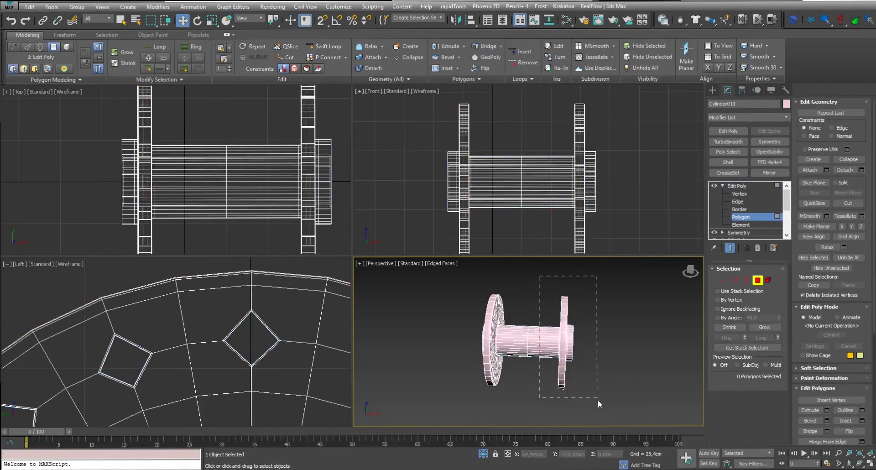
left_click_drag(602, 415, 603, 415)
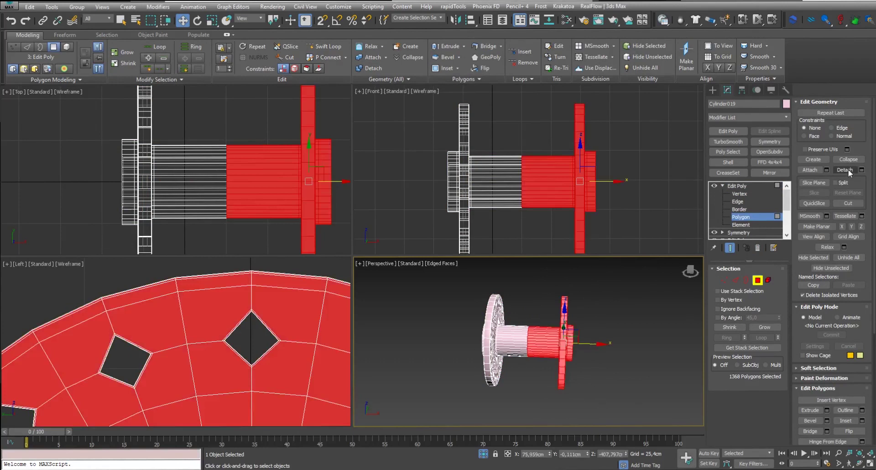
left_click(580, 357)
scroll(530, 355, "up", 3)
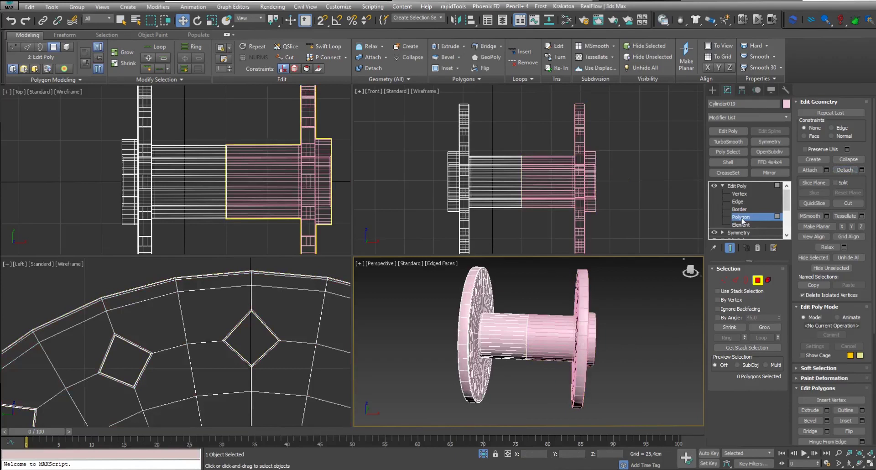
left_click(653, 285)
left_click_drag(544, 276, 621, 433)
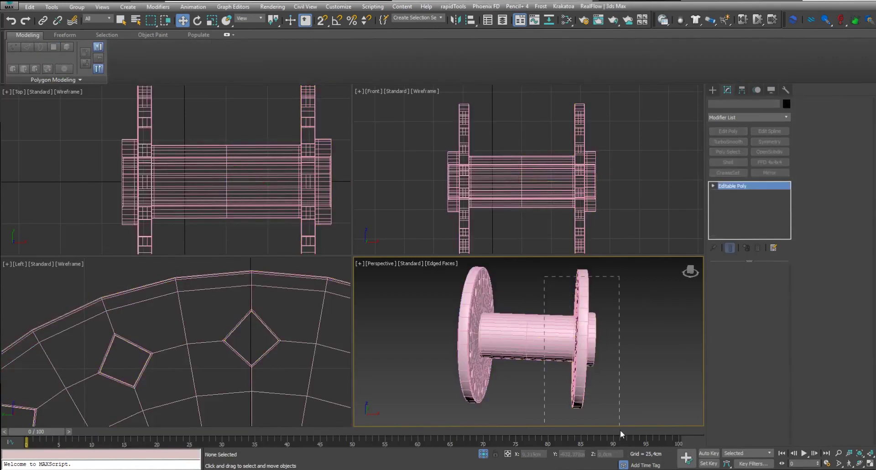
Rotate the detached right half exactly 10 degrees about the X axis.
scroll(539, 346, "up", 2)
scroll(538, 345, "up", 2)
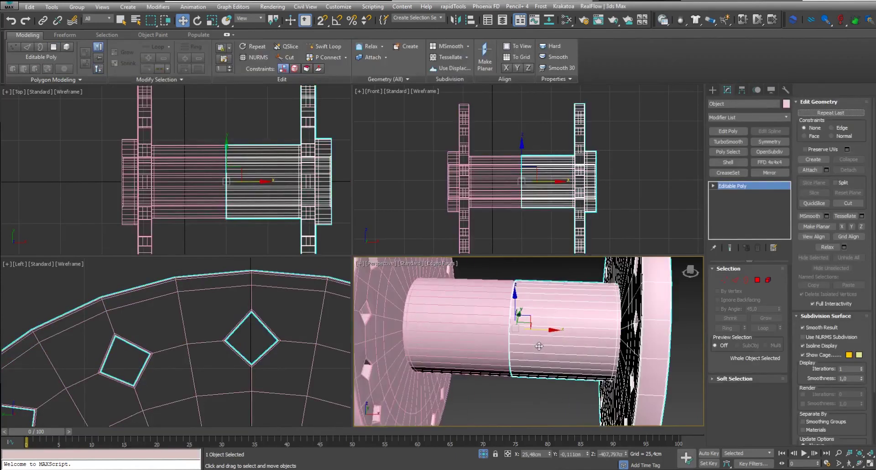
scroll(539, 346, "up", 3)
key("e")
mouse_move(539, 346)
left_mouse_down()
mouse_move(556, 422)
mouse_move(561, 410)
left_mouse_up()
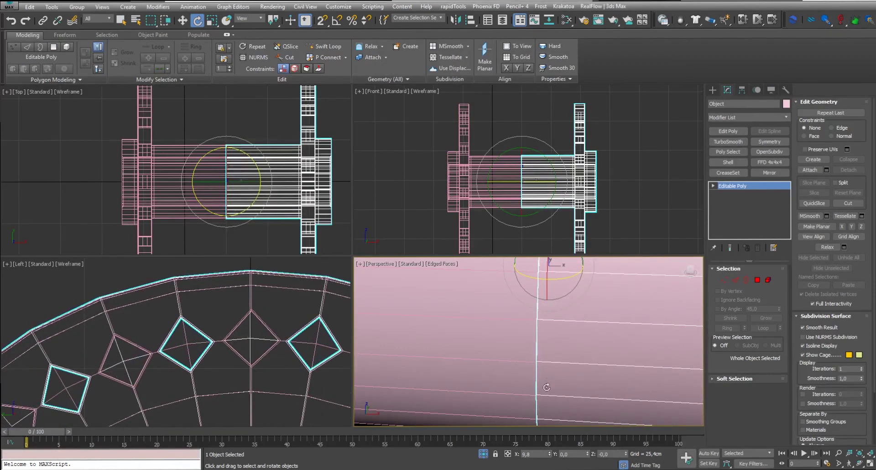
left_click_drag(560, 410, 512, 360)
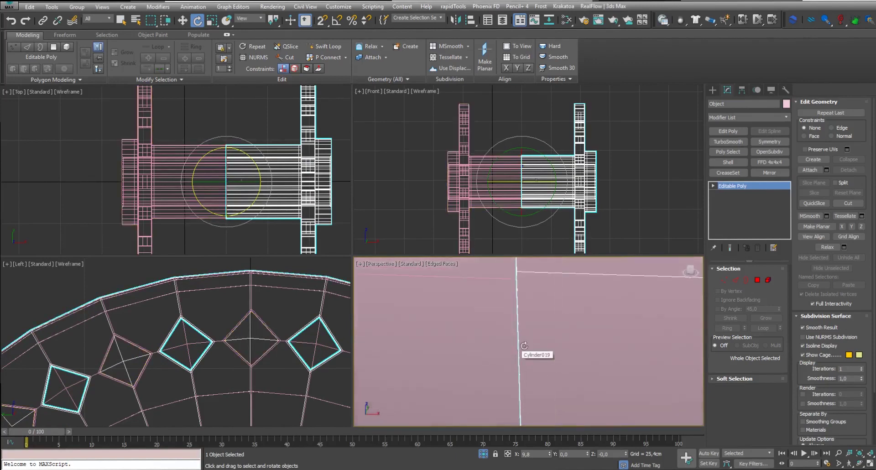
left_click(551, 452)
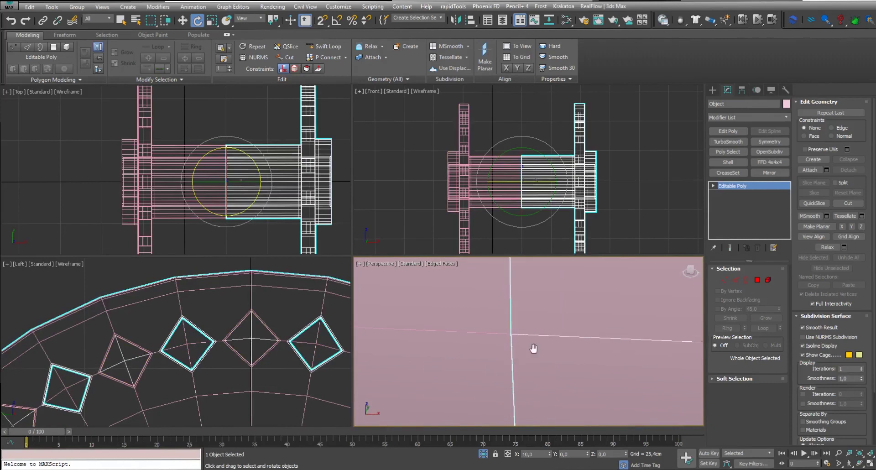
Inspect the staggered holes at the shaft seam and return to the Move tool.
scroll(537, 365, "down", 5)
scroll(545, 373, "down", 10)
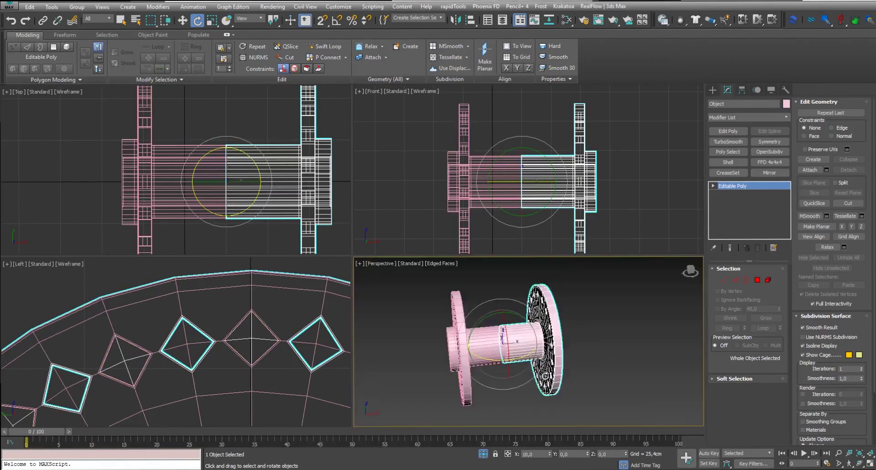
scroll(495, 374, "up", 10)
mouse_move(495, 374)
middle_mouse_down("alt")
mouse_move(516, 375)
mouse_move(518, 384)
middle_mouse_up("alt")
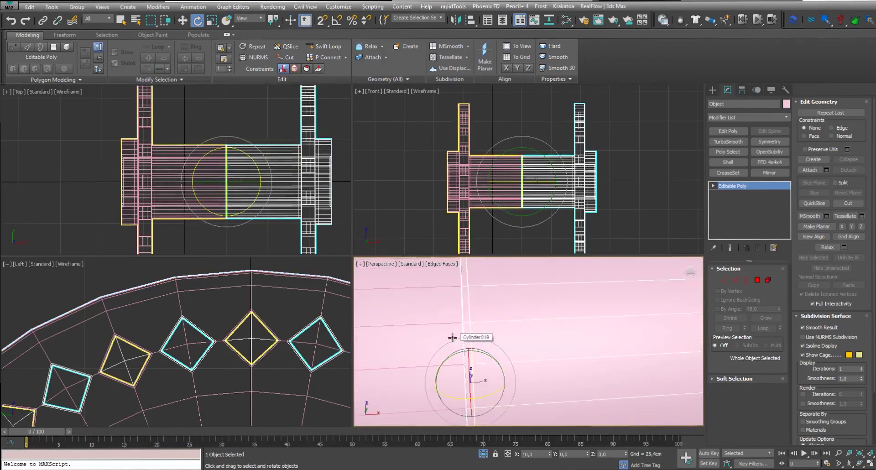
scroll(213, 315, "down", 5)
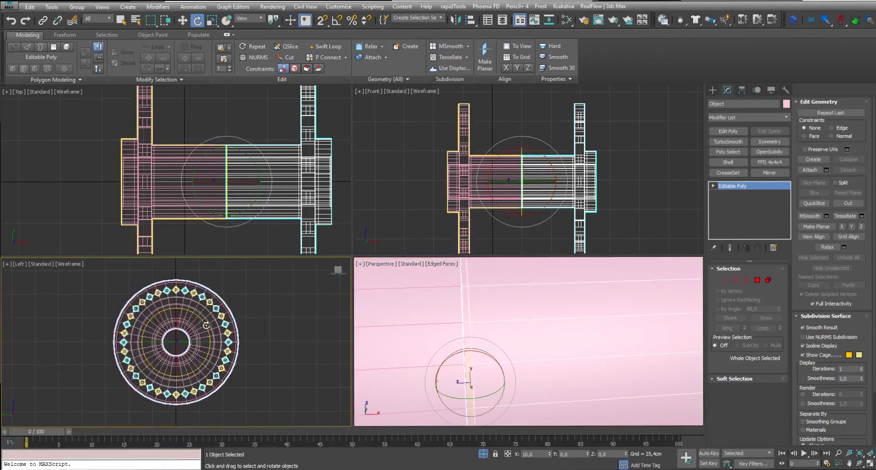
scroll(246, 385, "up", 2)
scroll(246, 385, "up", 2)
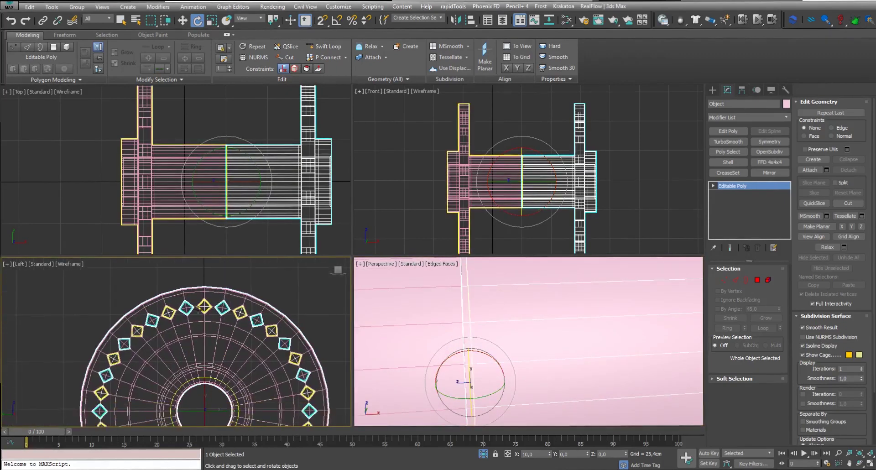
scroll(571, 356, "down", 3)
scroll(555, 357, "down", 2)
scroll(556, 361, "down", 2)
key("w")
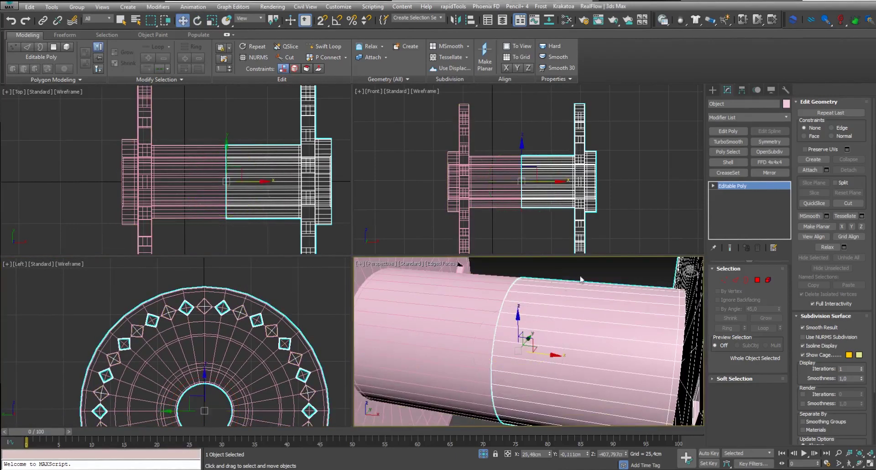
left_click(811, 170)
Attach Cylinder019 to the rotated half, isolate the spool, and select its seam borders.
left_click(468, 317)
key("z")
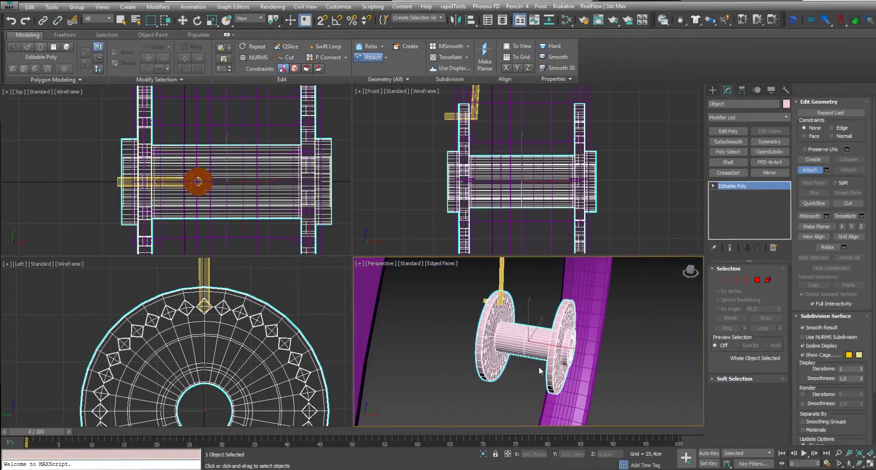
scroll(538, 365, "up", 2)
scroll(514, 354, "up", 3)
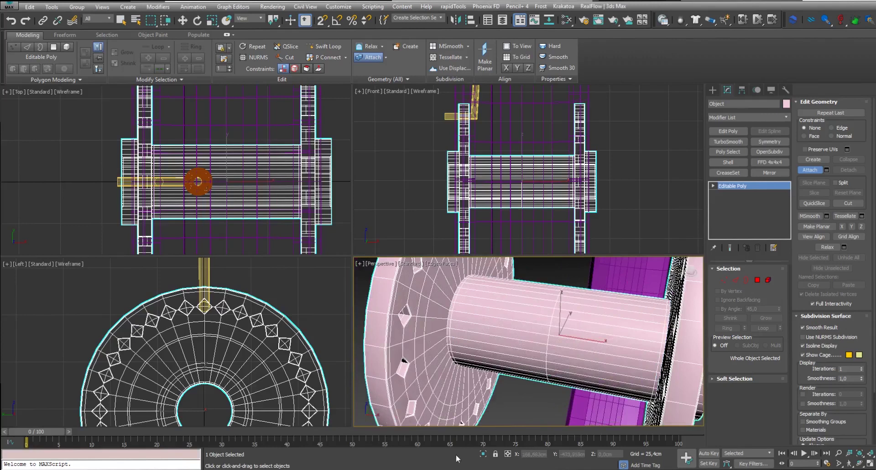
left_click(482, 454)
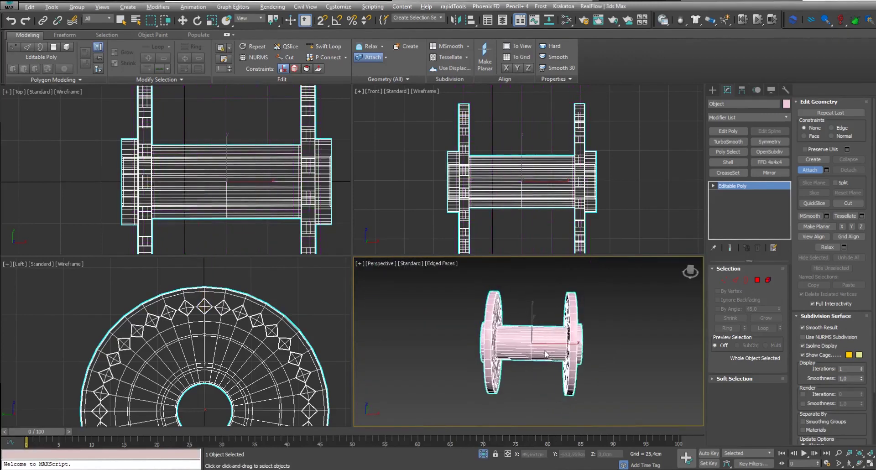
key("3")
key("w")
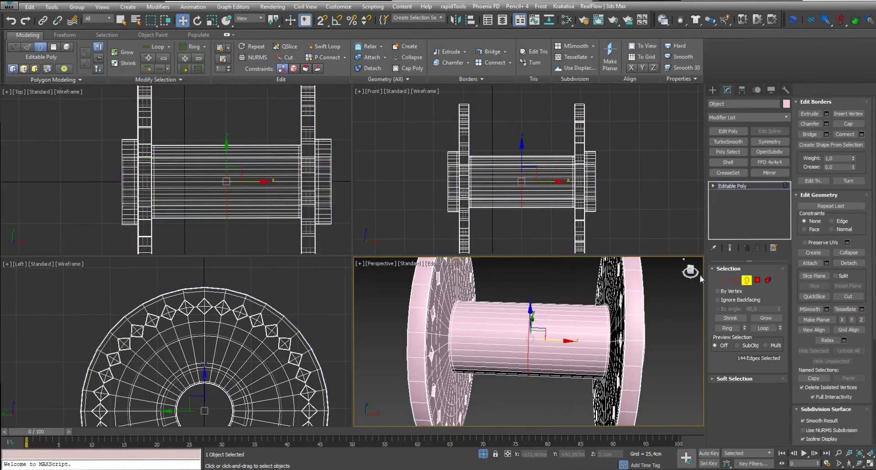
Weld the seam vertices at a 0,025cm threshold, reducing 2880 vertices to 2808.
left_click(724, 280, "ctrl")
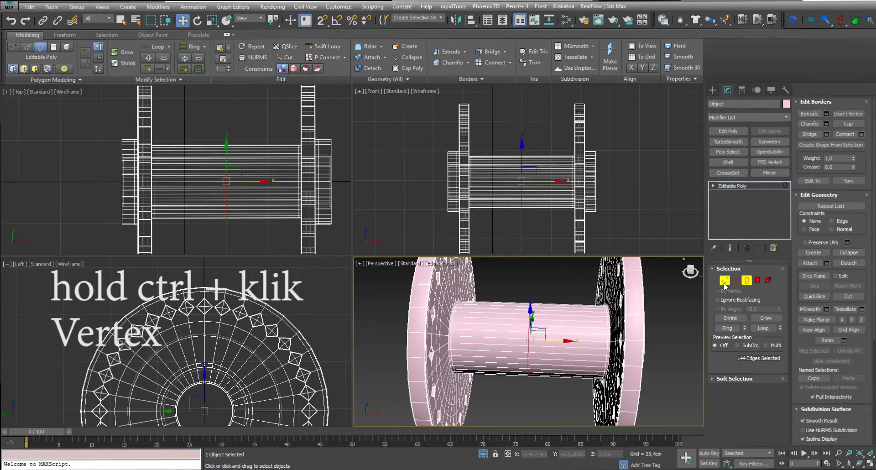
key("z")
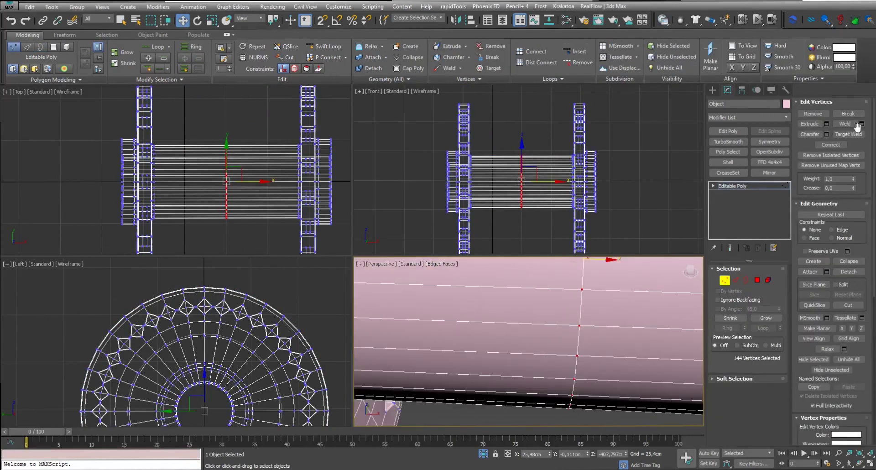
left_click(862, 123)
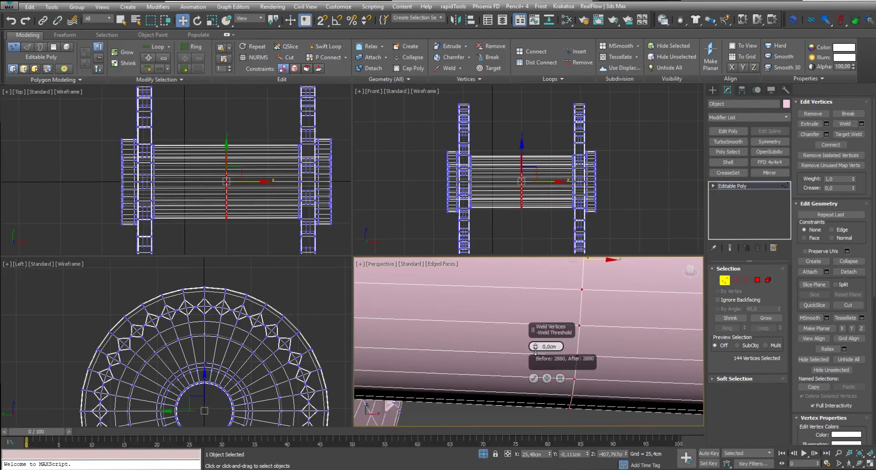
left_click_drag(536, 349, 536, 348)
left_click(533, 379)
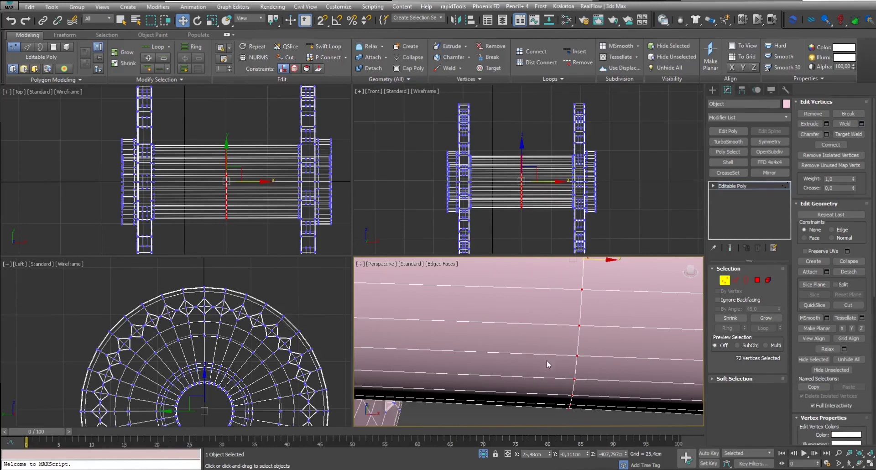
left_click(643, 229)
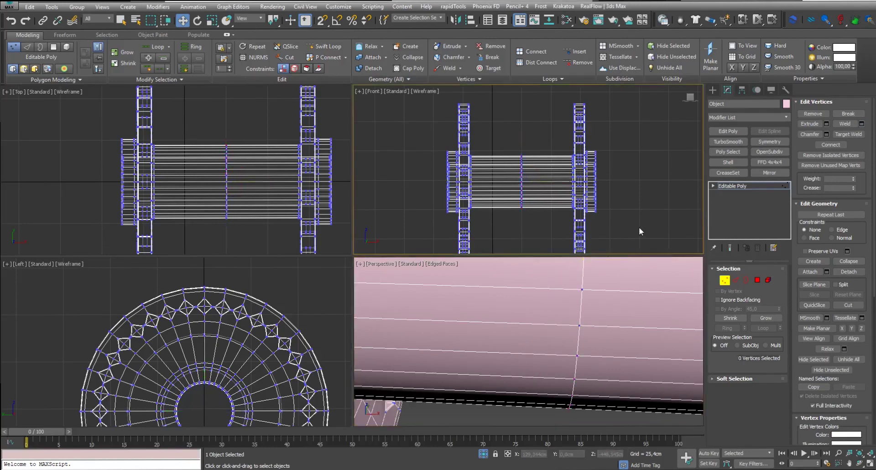
left_click(748, 280)
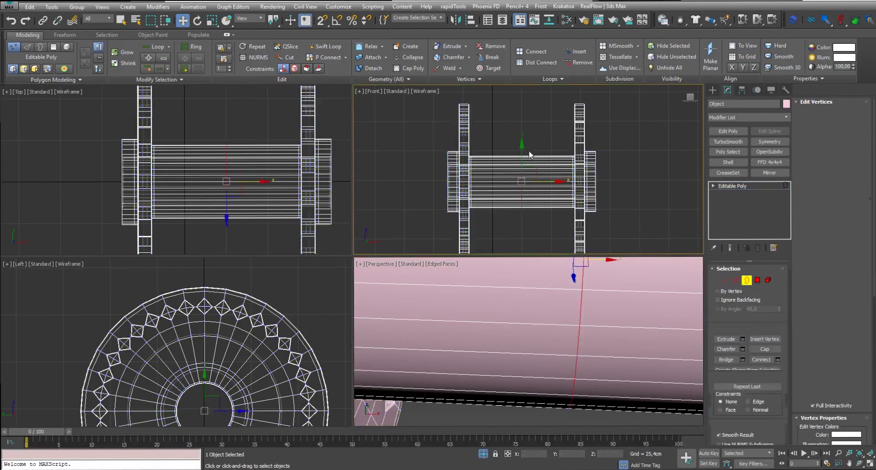
Confirm no open border edges remain, then unisolate and recentre the view on the spool.
left_click(509, 134)
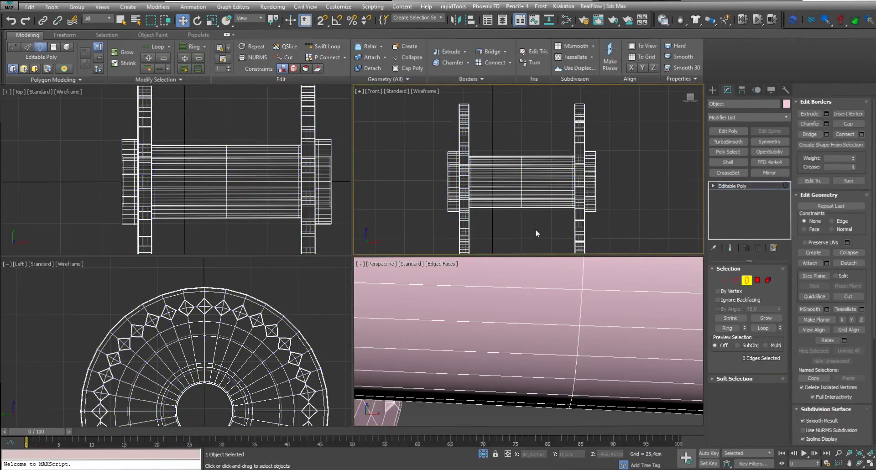
key("z")
mouse_move(533, 374)
middle_mouse_down("alt")
mouse_move(656, 369)
mouse_move(585, 379)
middle_mouse_up("alt")
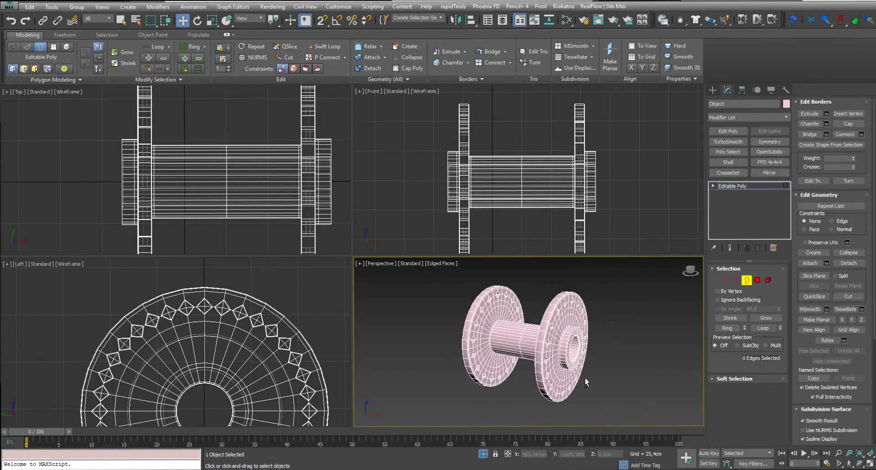
left_click(484, 454)
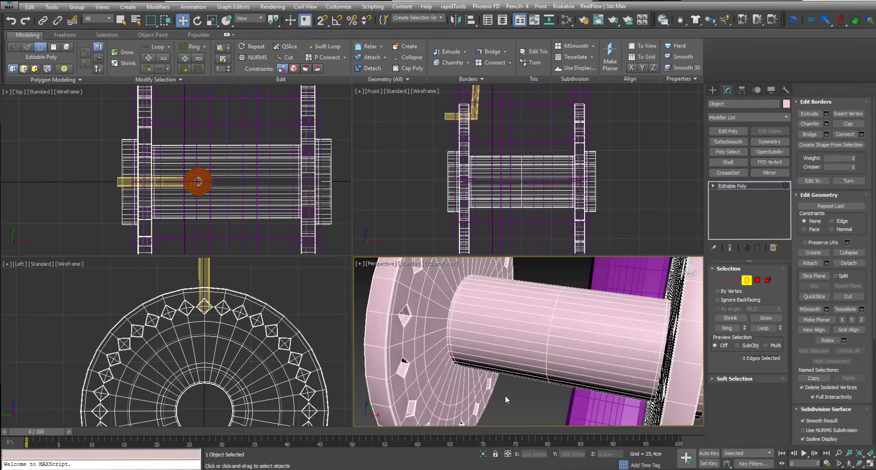
scroll(504, 397, "down", 5)
middle_click_drag(506, 396, 518, 377)
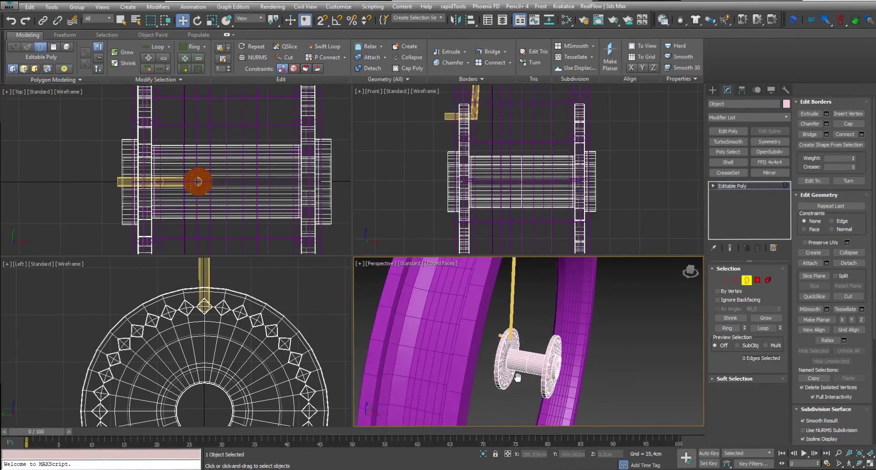